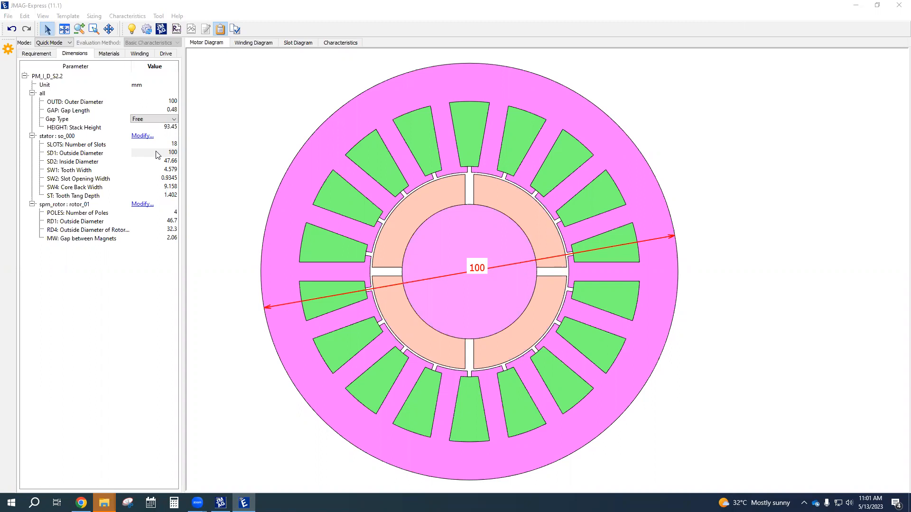
# Step: Examine the stator's slot opening width, tooth tang depth, outside and inside diameters, and tooth width on the motor diagram
pyautogui.scroll(3, 596, 155)
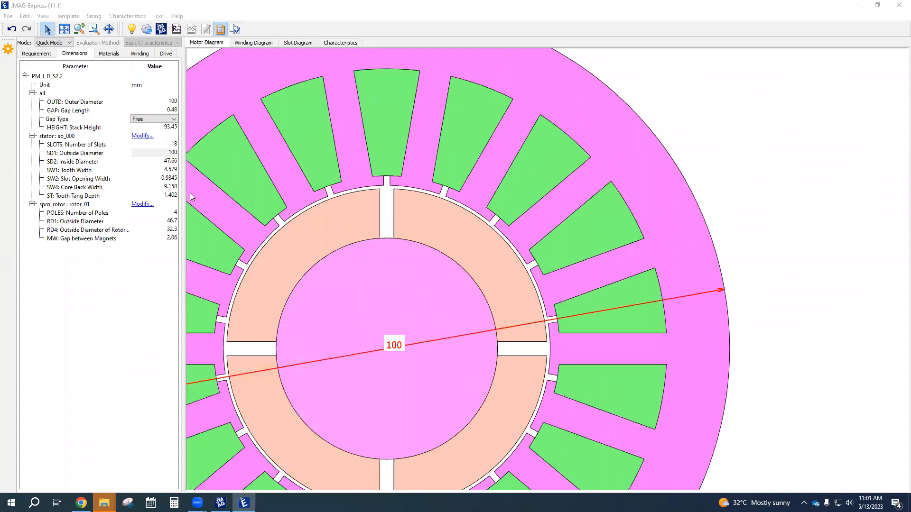
pyautogui.click(154, 180)
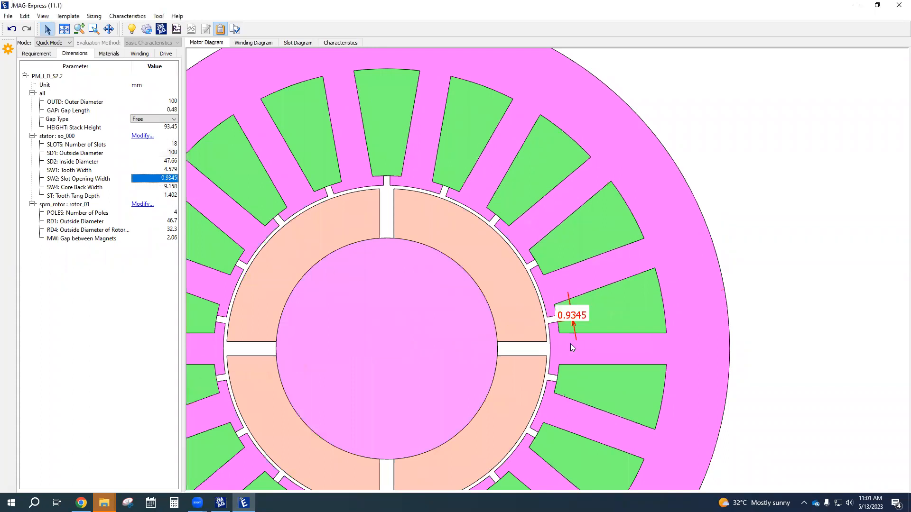
pyautogui.scroll(2, 576, 324)
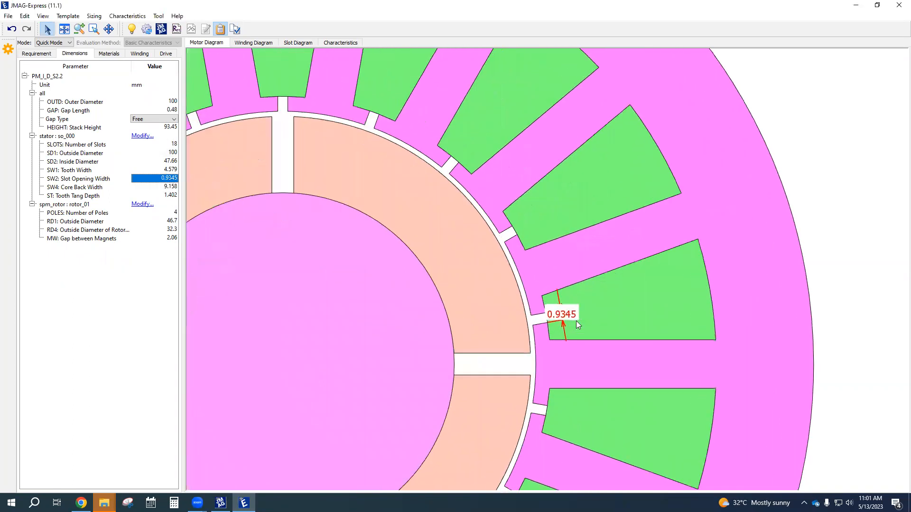
pyautogui.click(155, 196)
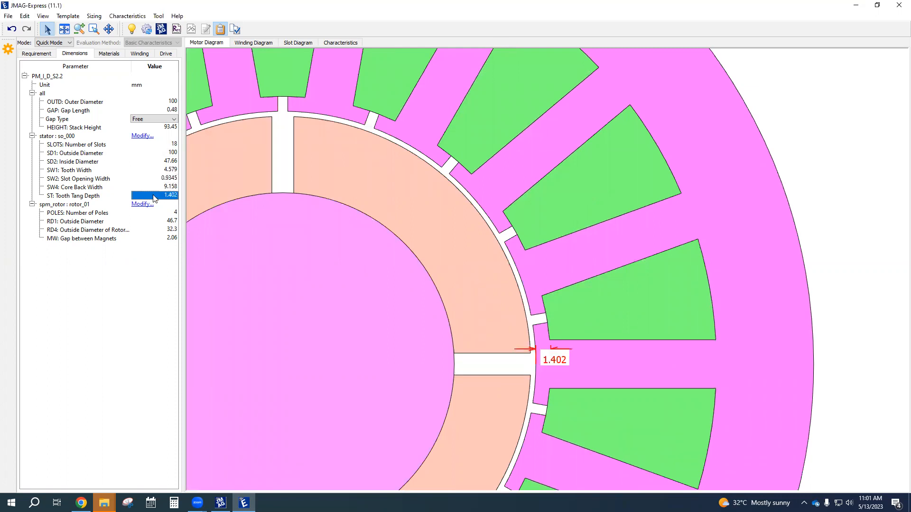
pyautogui.click(158, 153)
pyautogui.click(158, 162)
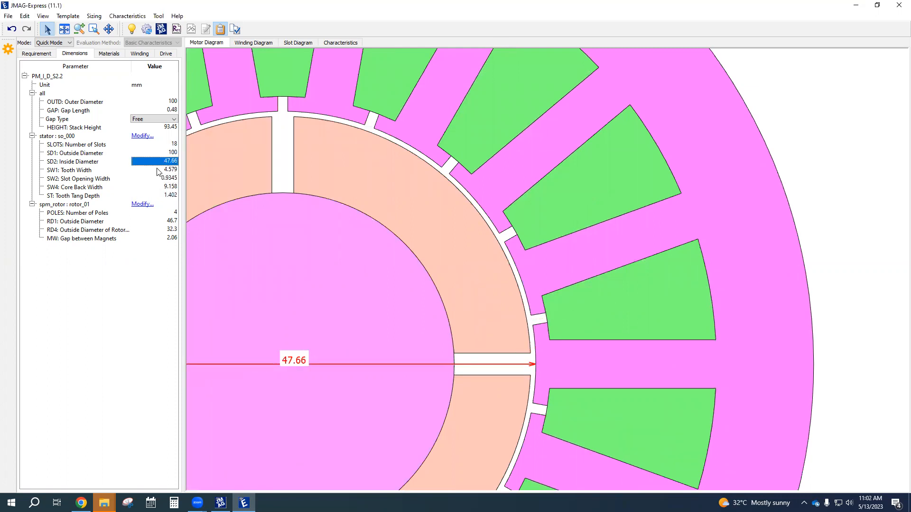
pyautogui.click(157, 171)
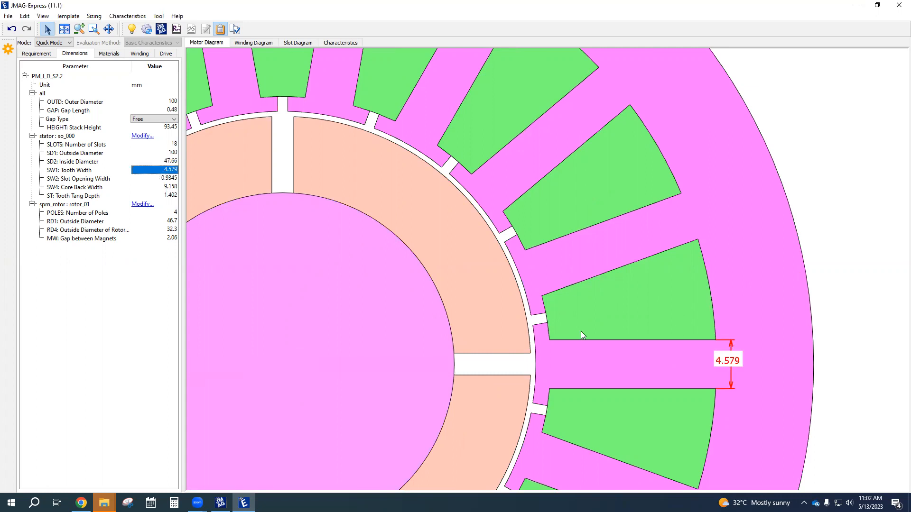
pyautogui.scroll(-1, 614, 355)
pyautogui.scroll(1, 707, 366)
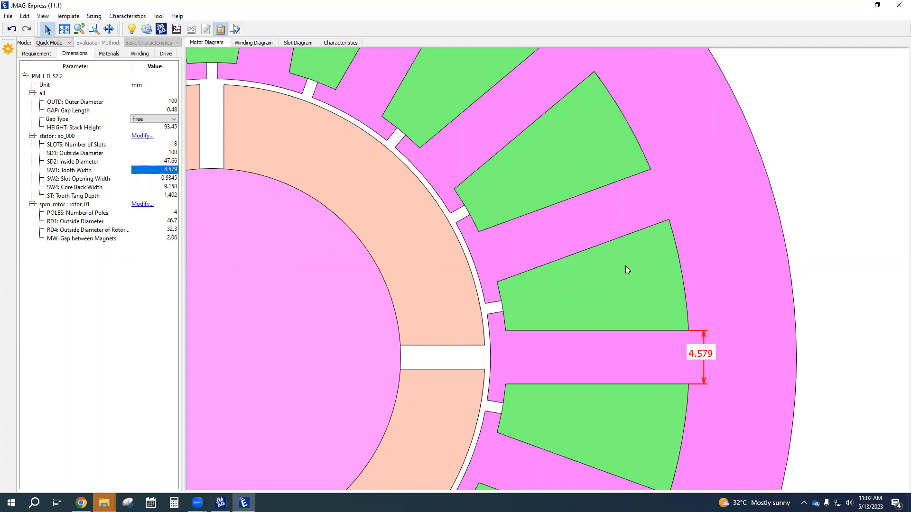
pyautogui.scroll(-3, 547, 239)
pyautogui.scroll(-2, 550, 238)
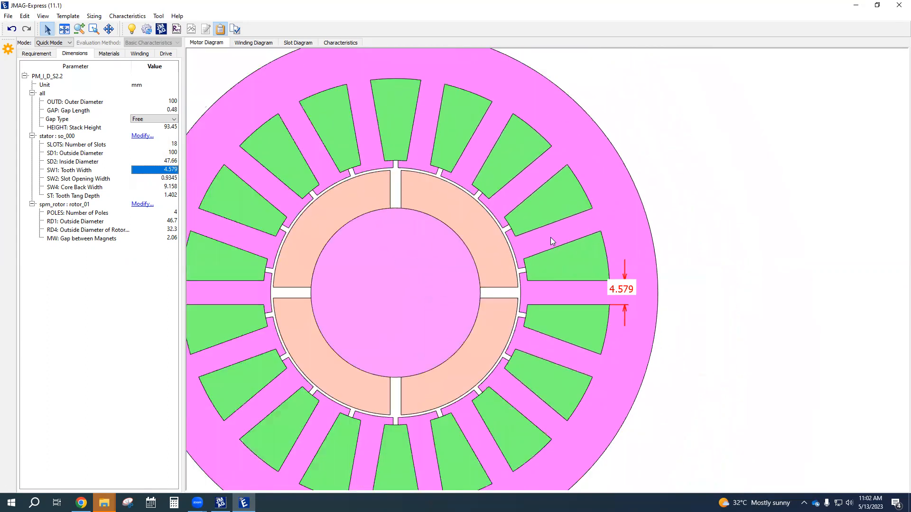
# Step: Set the stator's outside diameter SD1 to 150 mm and inspect the resulting slot and tooth geometry
pyautogui.doubleClick(149, 151)
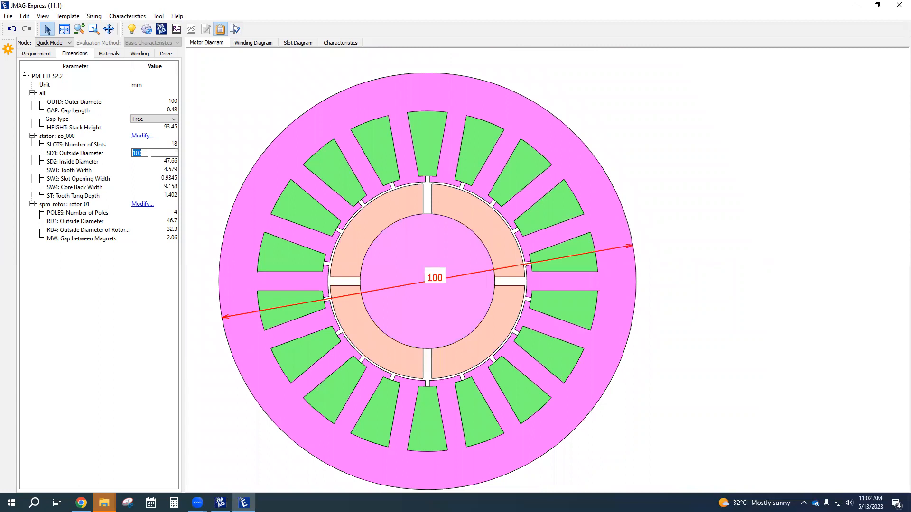
pyautogui.write('150')
pyautogui.press('Return')
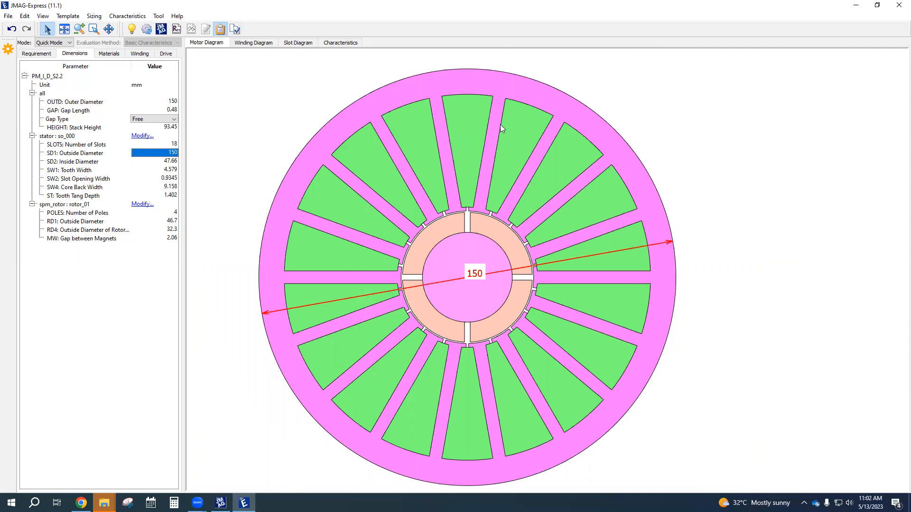
pyautogui.scroll(2, 500, 124)
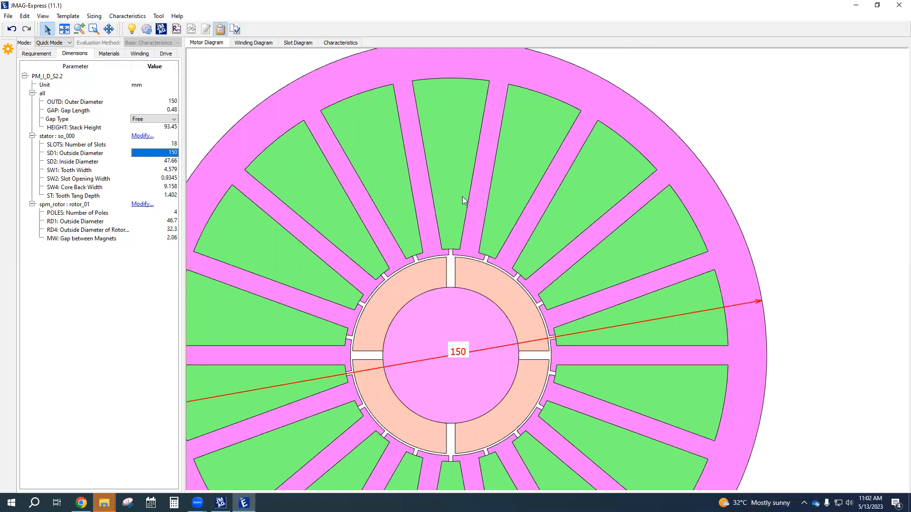
pyautogui.scroll(-3, 463, 199)
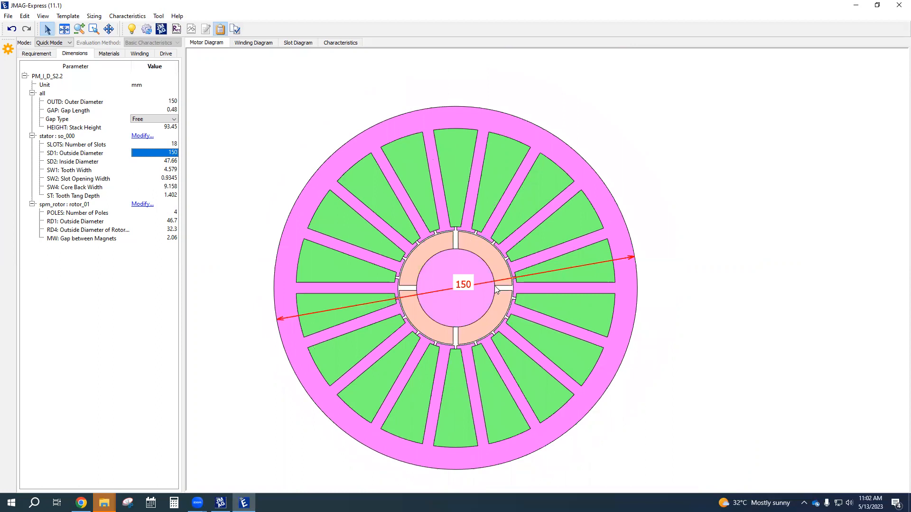
pyautogui.scroll(3, 496, 287)
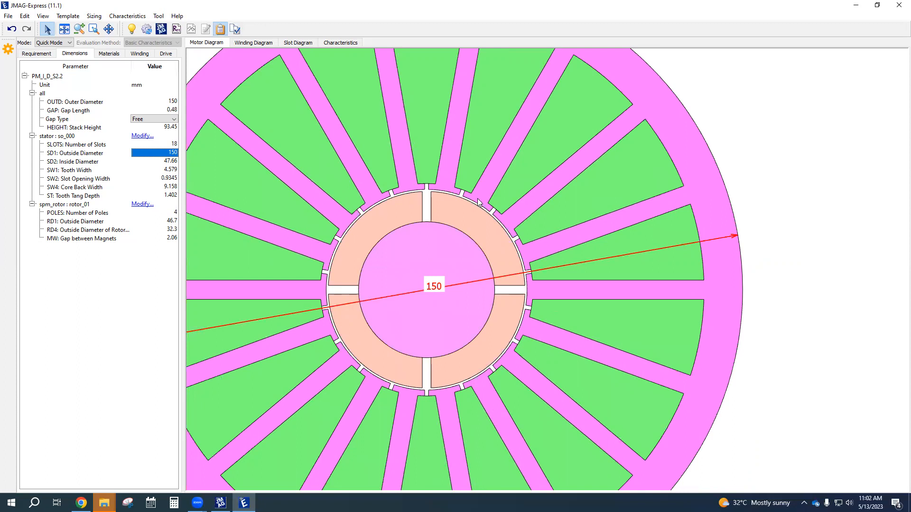
pyautogui.scroll(-2, 441, 258)
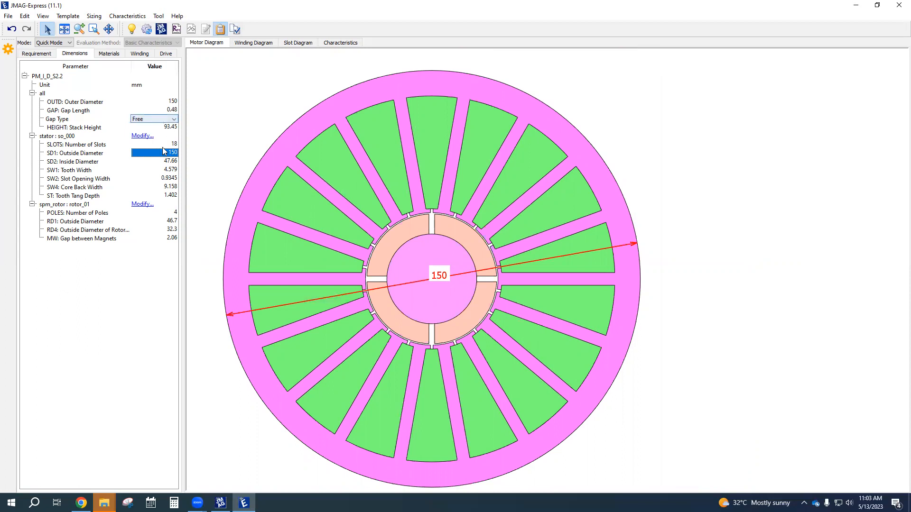
# Step: Set the stator's outside diameter SD1 back to 100 mm
pyautogui.write('100')
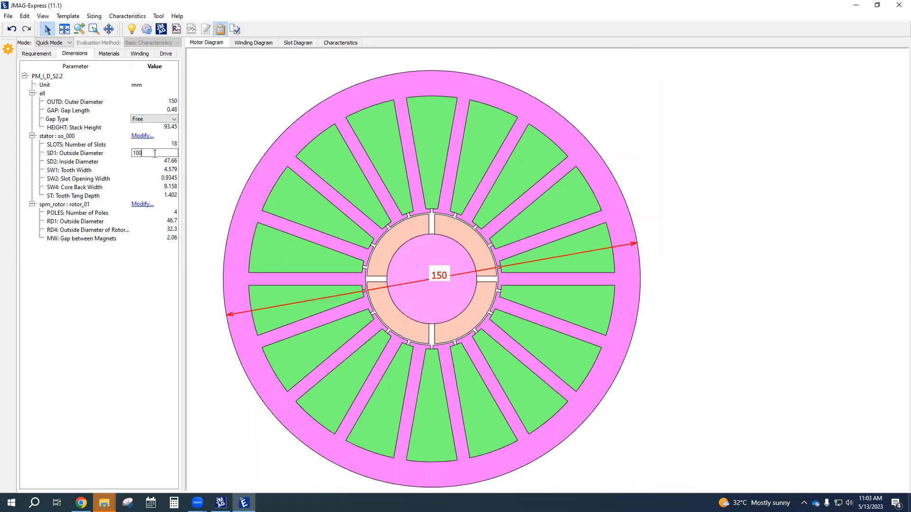
pyautogui.press('Return')
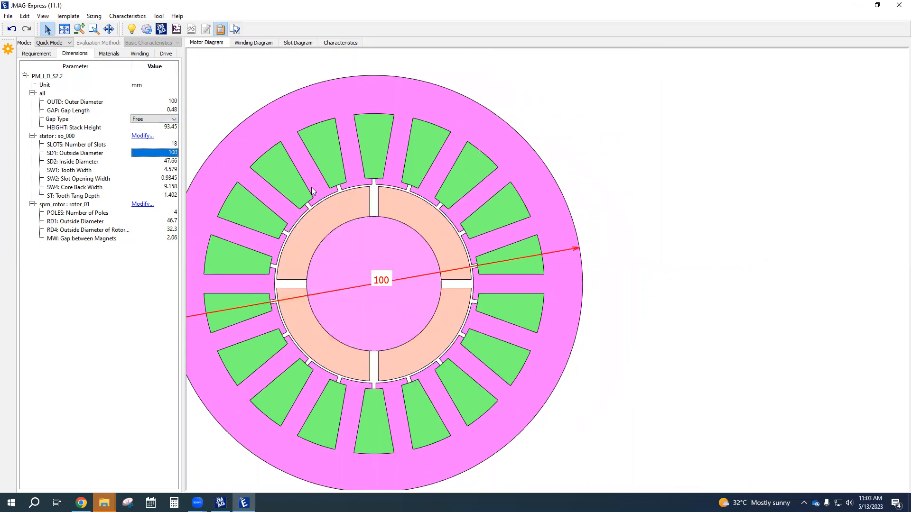
# Step: Check the stator's core back width on the diagram and set the tooth tang depth ST to 2 mm
pyautogui.click(164, 187)
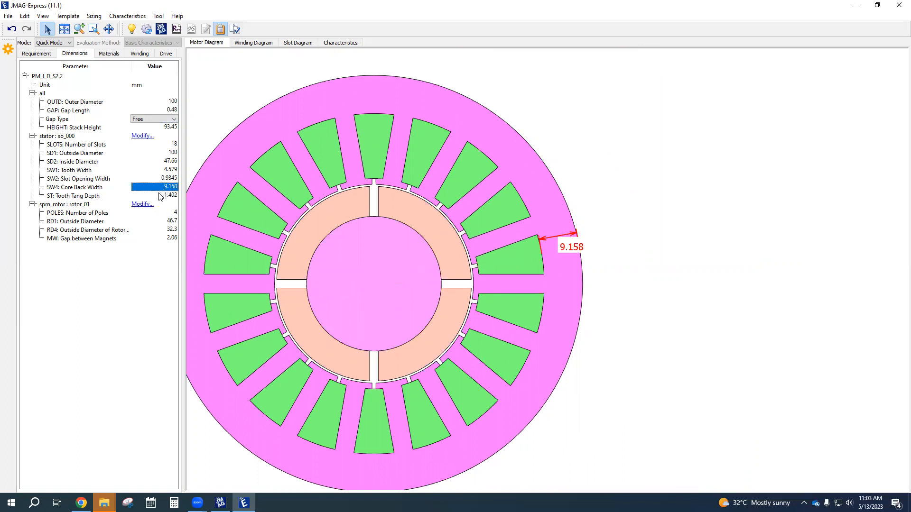
pyautogui.click(161, 195)
pyautogui.scroll(5, 432, 260)
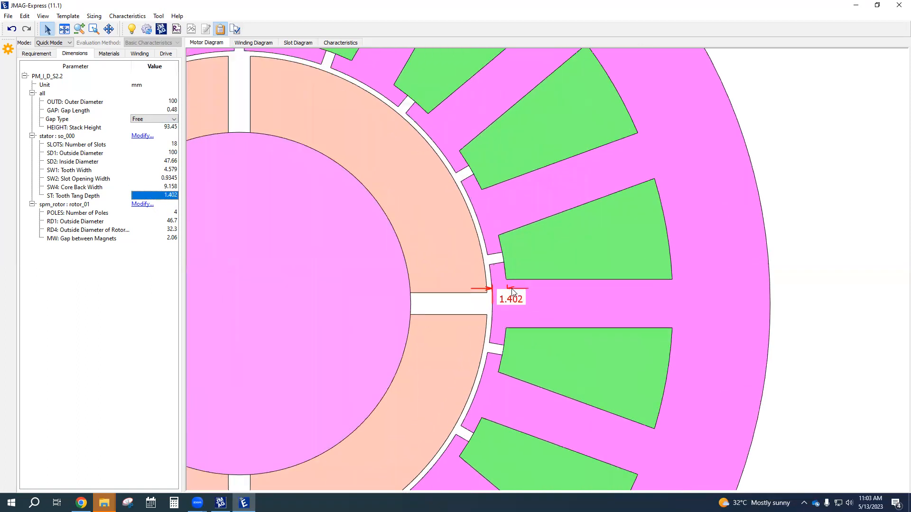
pyautogui.scroll(-1, 499, 290)
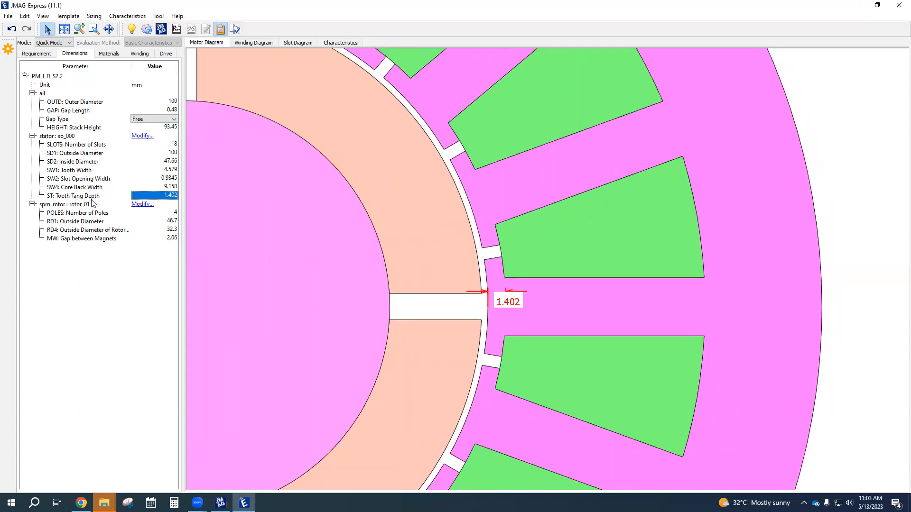
pyautogui.scroll(2, 534, 309)
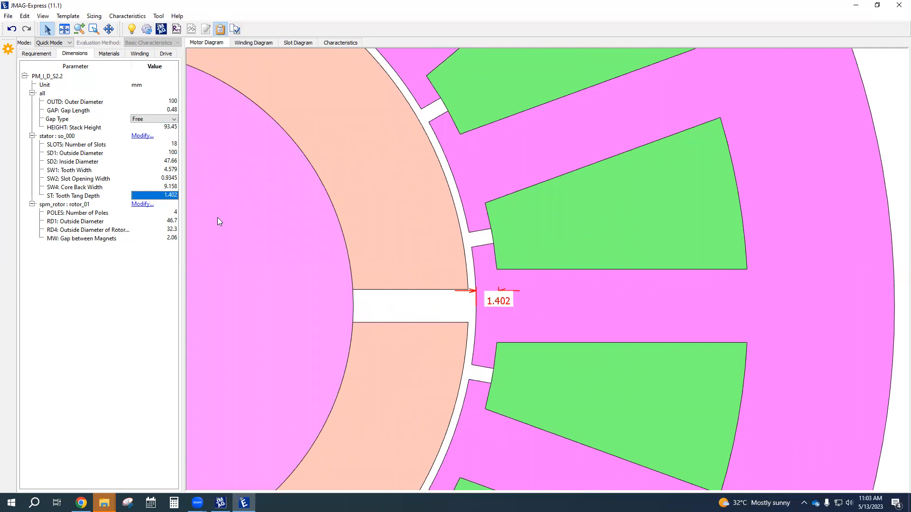
pyautogui.write('2')
pyautogui.press('Return')
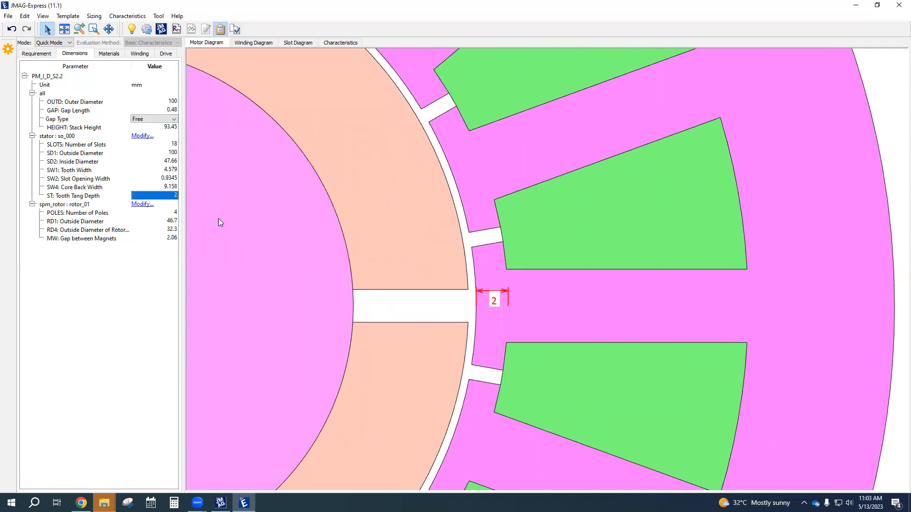
pyautogui.scroll(-1, 490, 251)
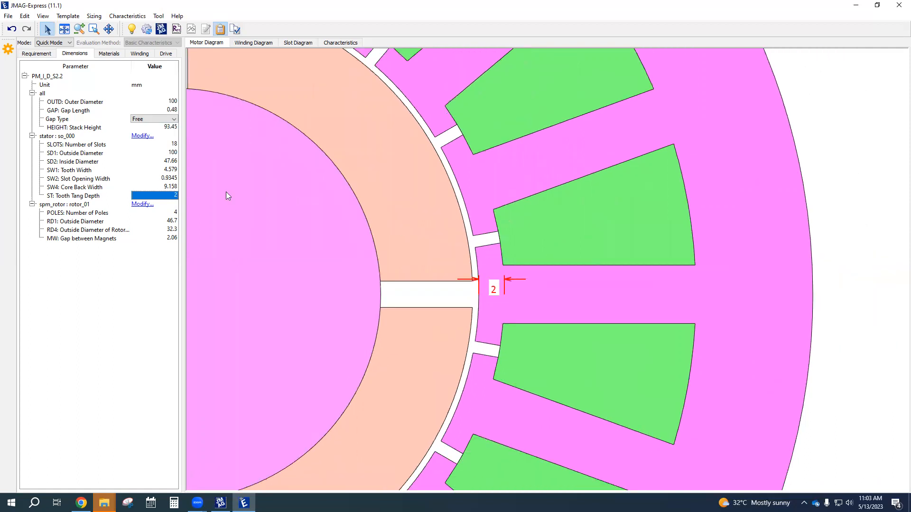
# Step: Set the stator's slot opening width SW2 to 1 mm
pyautogui.click(164, 178)
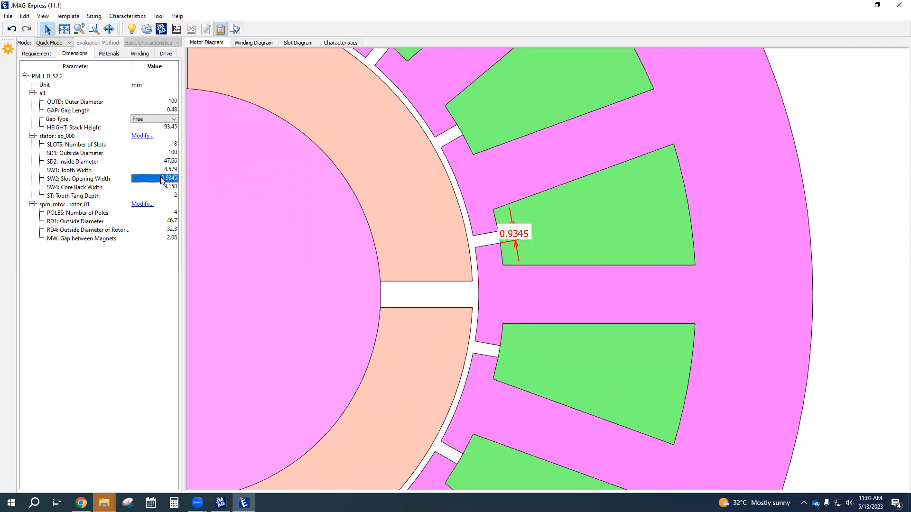
pyautogui.scroll(1, 514, 237)
pyautogui.scroll(1, 519, 236)
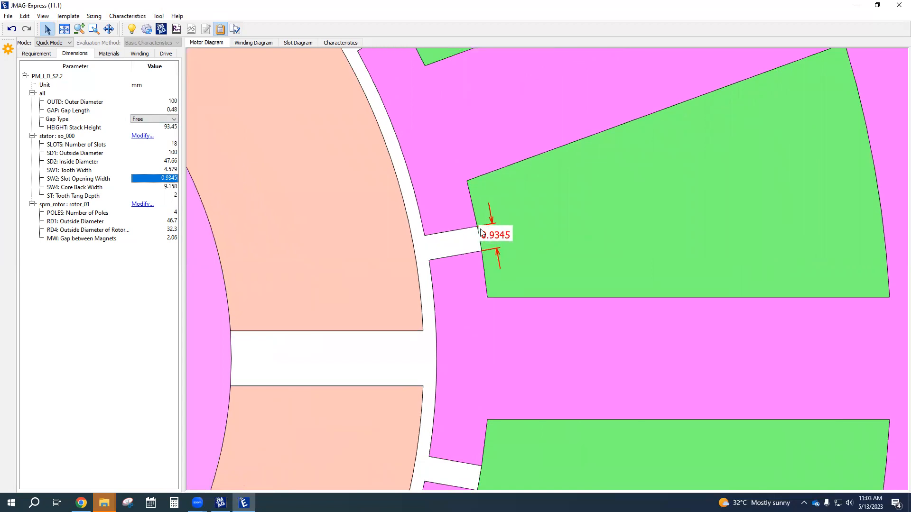
pyautogui.click(135, 178)
pyautogui.press('Return')
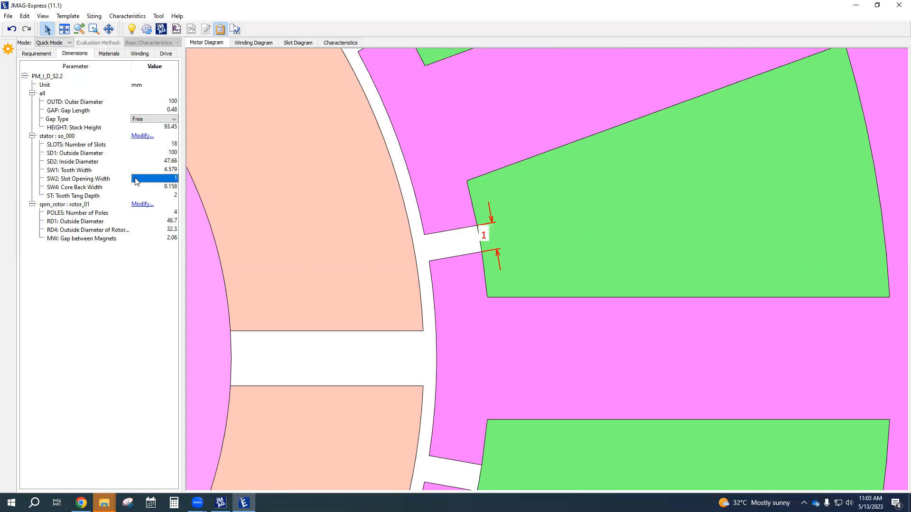
pyautogui.scroll(-4, 524, 261)
pyautogui.scroll(-2, 523, 264)
pyautogui.scroll(-3, 524, 263)
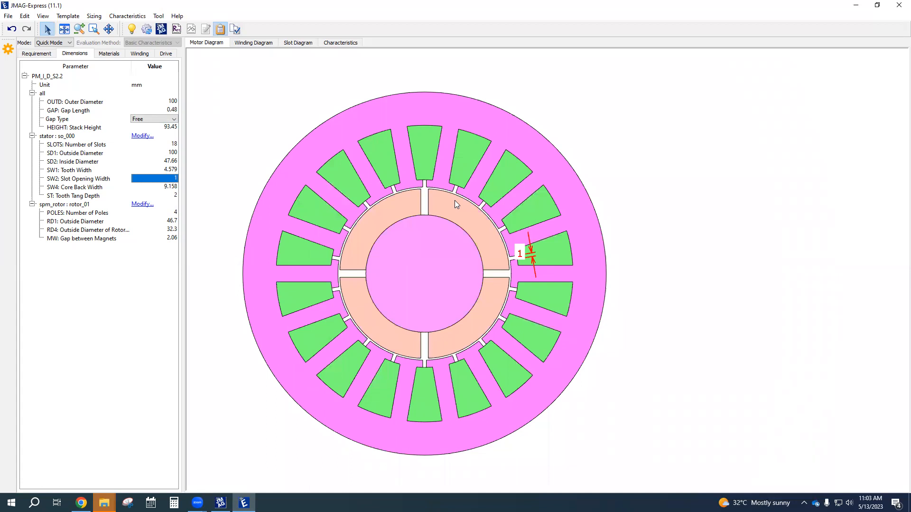
# Step: Examine the rotor's pole count, outside diameter RD1, diameter RD4 and gap between magnets MW on the motor diagram
pyautogui.scroll(1, 456, 204)
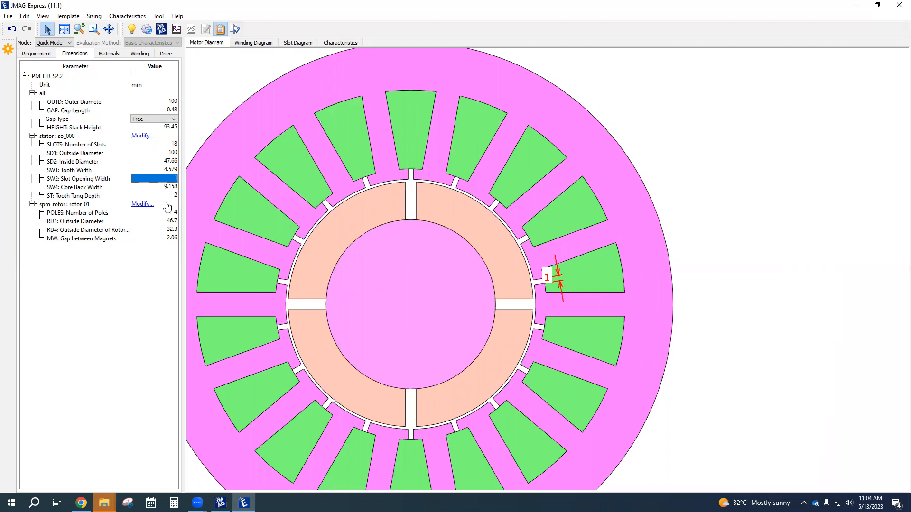
pyautogui.click(164, 221)
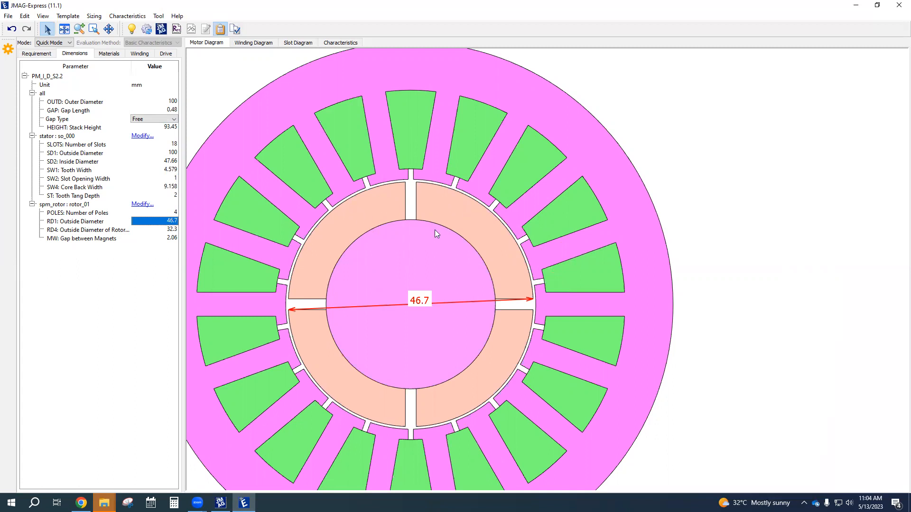
pyautogui.click(163, 231)
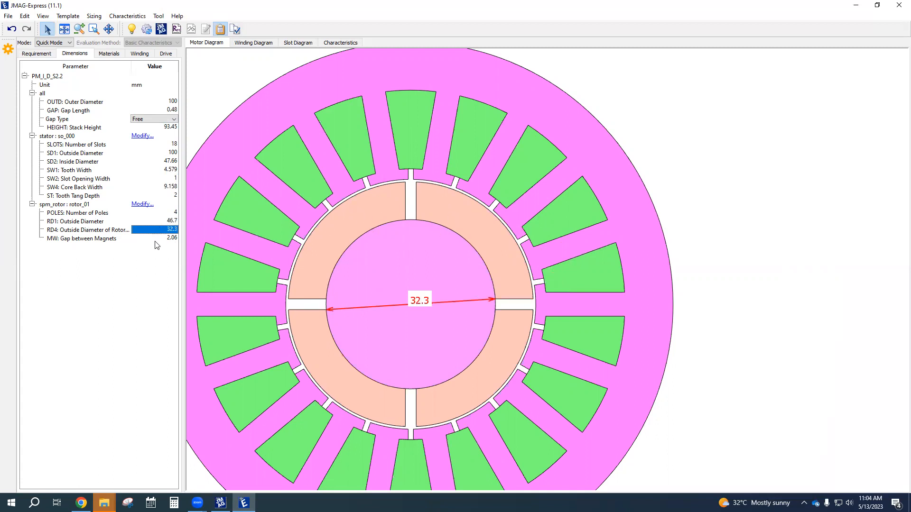
pyautogui.click(158, 239)
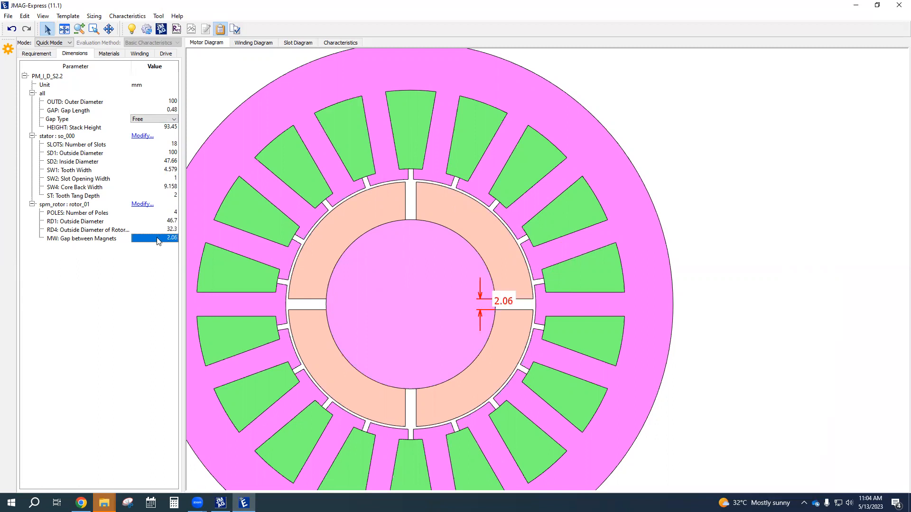
pyautogui.click(158, 213)
pyautogui.click(158, 222)
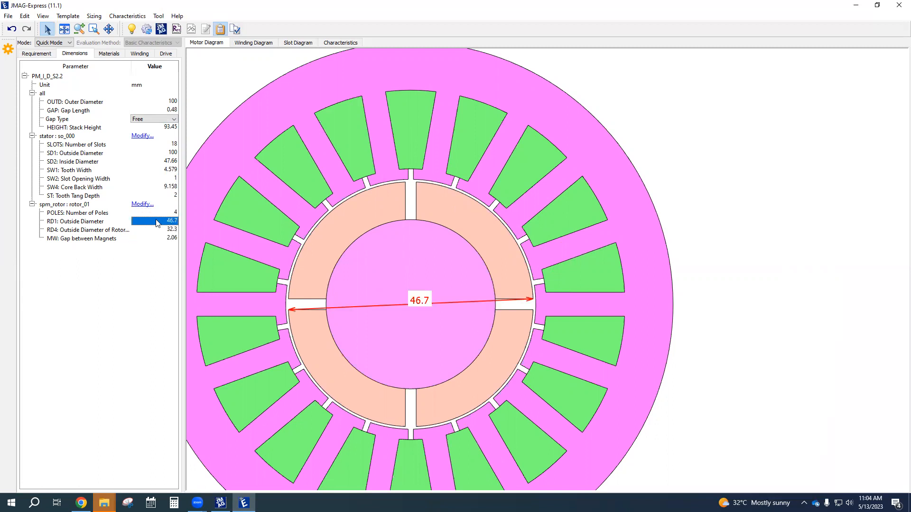
pyautogui.click(156, 232)
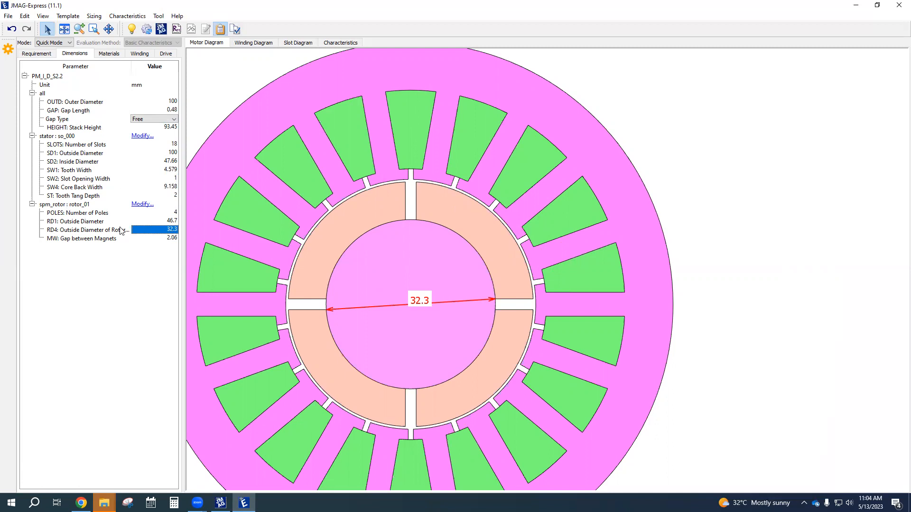
pyautogui.scroll(1, 421, 308)
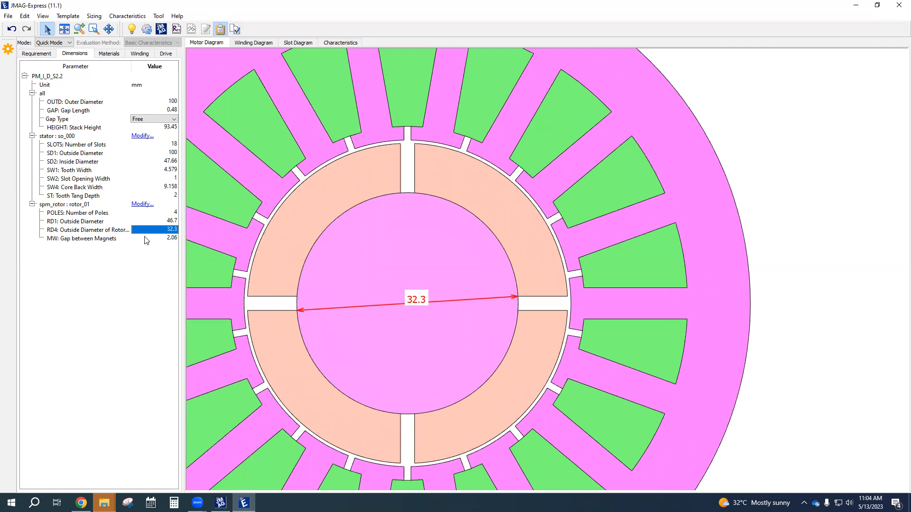
pyautogui.click(142, 221)
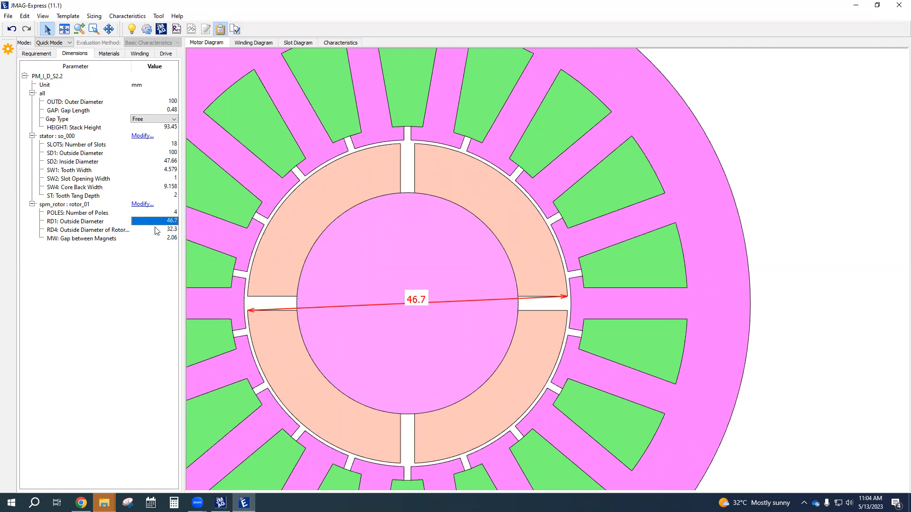
pyautogui.click(156, 230)
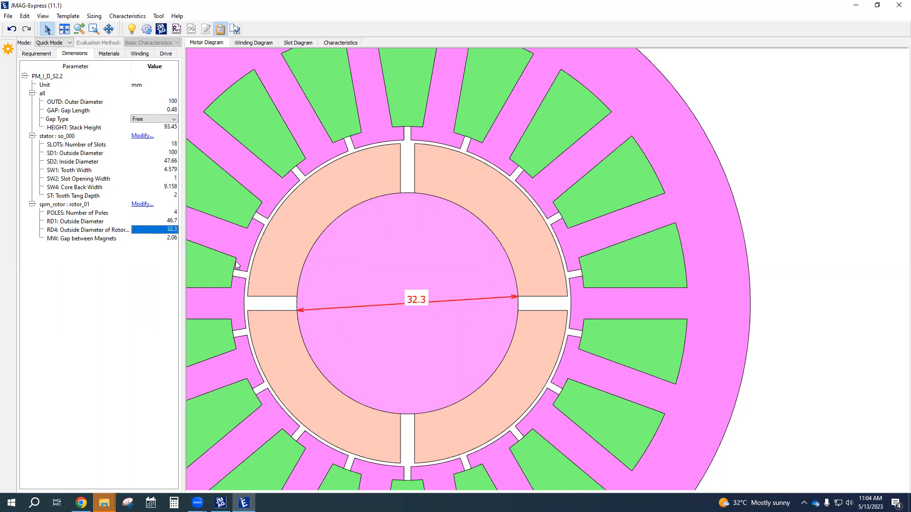
# Step: Set the rotor's diameter RD4 to 35 mm and the gap between magnets MW to 5 mm
pyautogui.write('35')
pyautogui.press('Return')
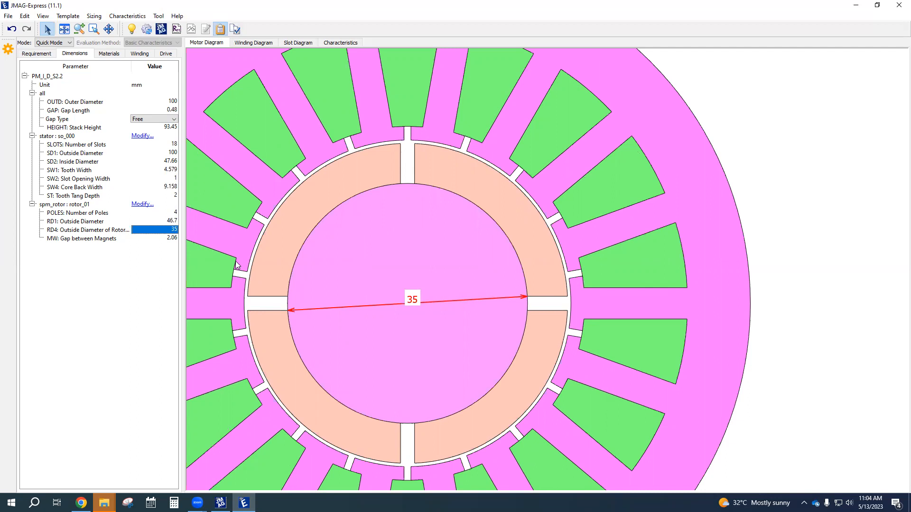
pyautogui.click(161, 238)
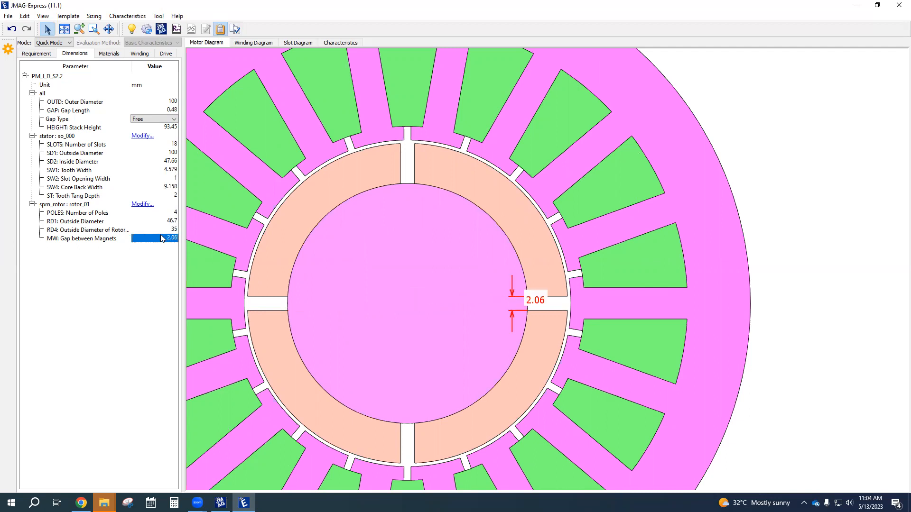
pyautogui.write('5')
pyautogui.press('Return')
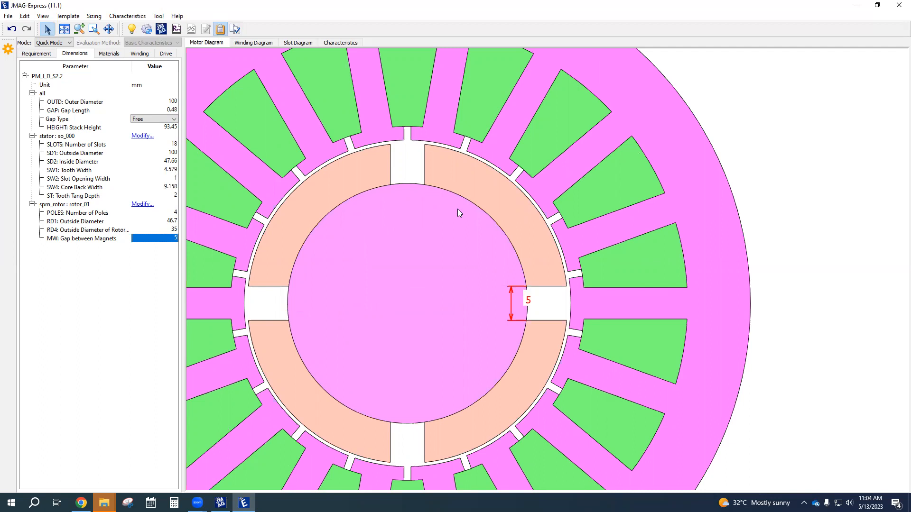
pyautogui.scroll(-2, 484, 246)
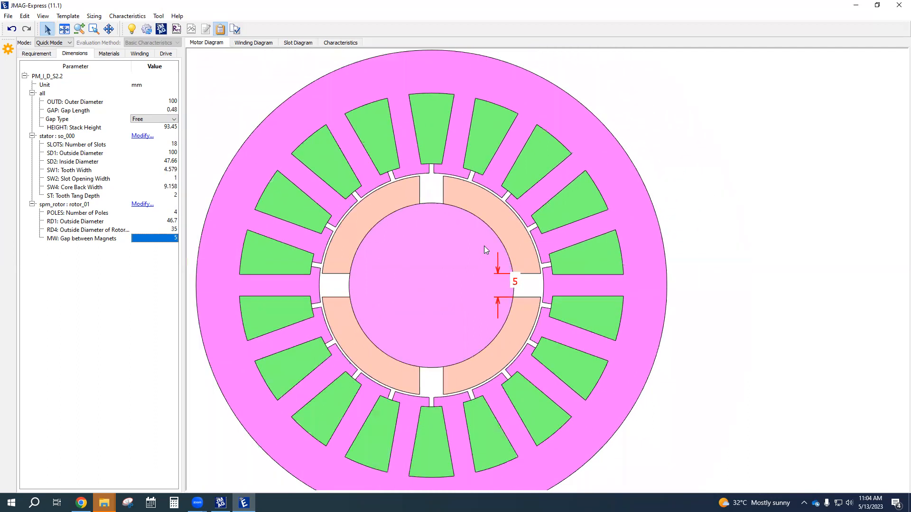
pyautogui.scroll(2, 484, 246)
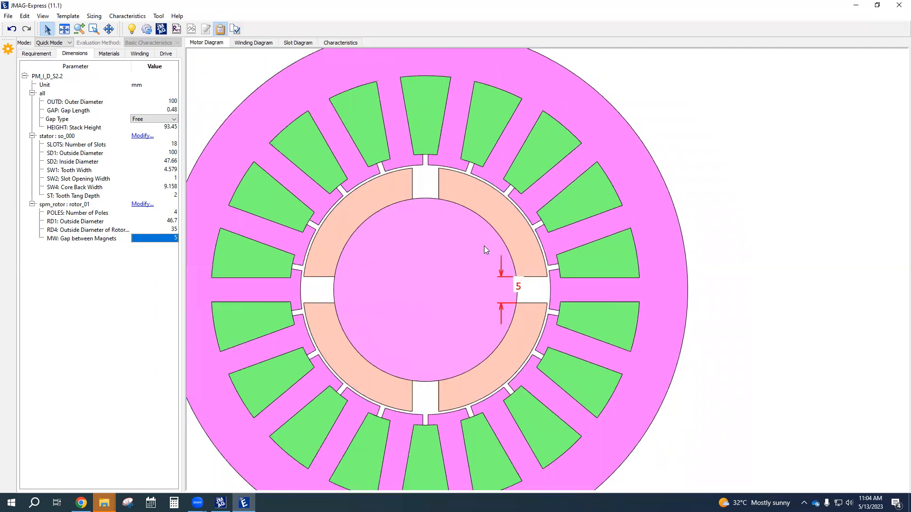
# Step: Set the air gap length GAP between stator and rotor to 0.5 mm
pyautogui.click(163, 113)
pyautogui.scroll(2, 577, 262)
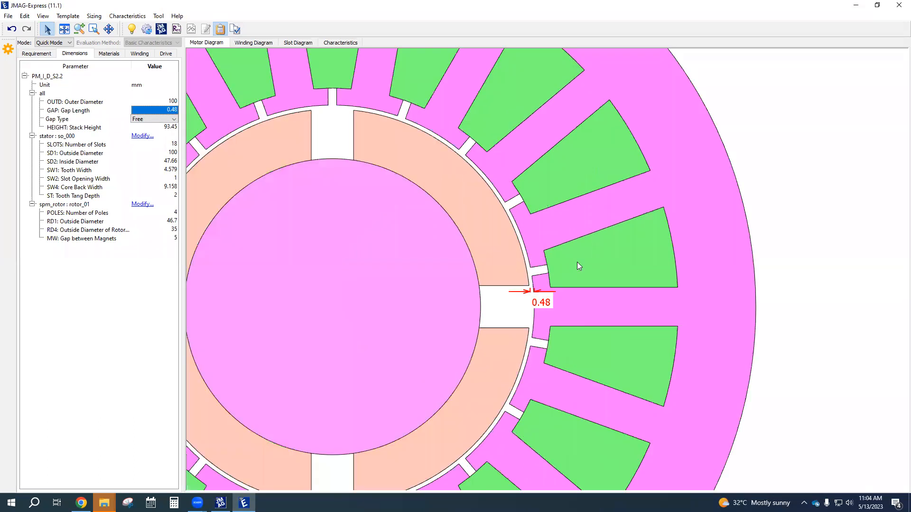
pyautogui.scroll(1, 563, 306)
pyautogui.write('0.5')
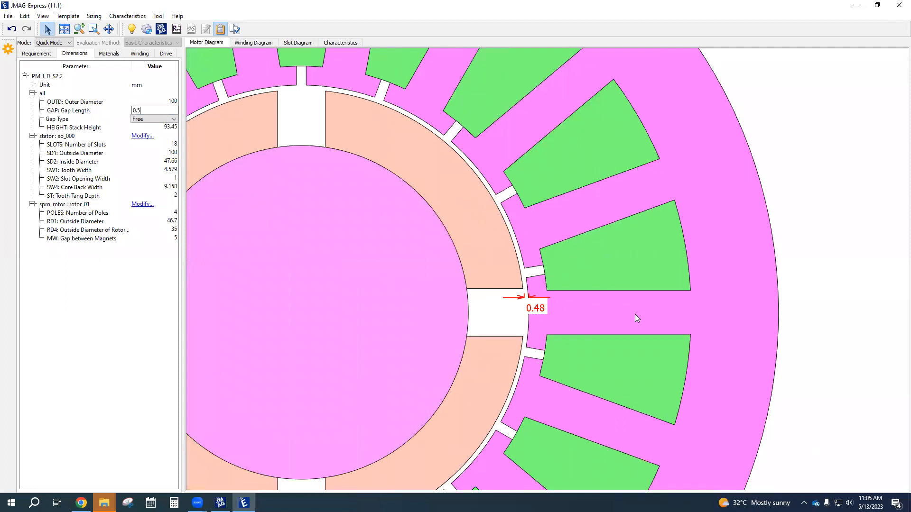
pyautogui.press('Return')
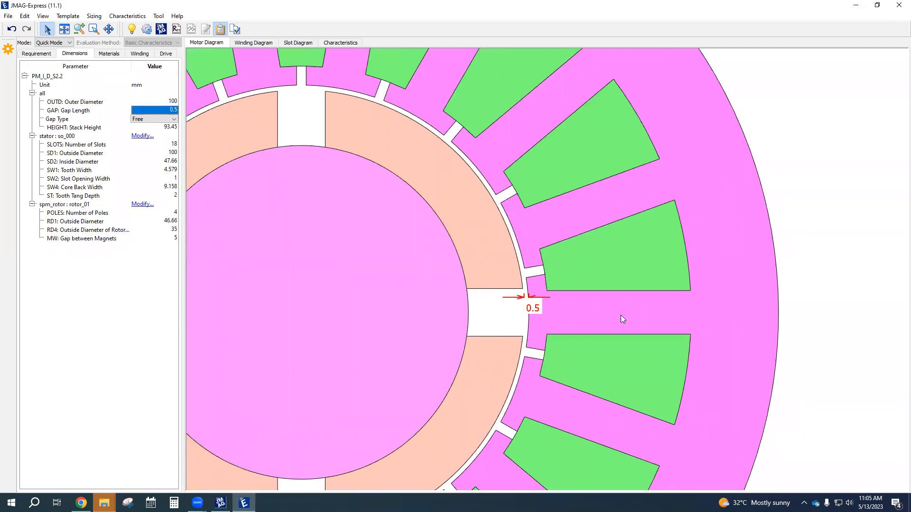
# Step: Set the motor's stack height HEIGHT to 100 mm
pyautogui.click(156, 128)
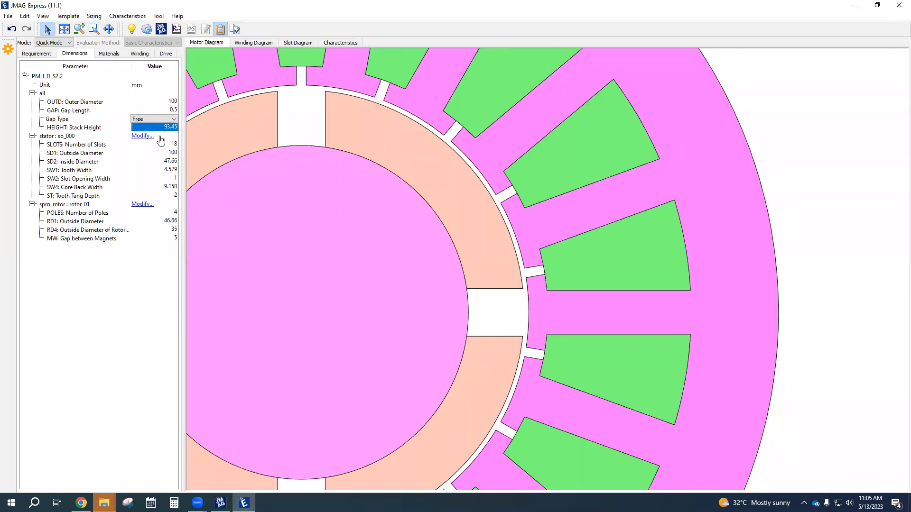
pyautogui.scroll(-4, 355, 214)
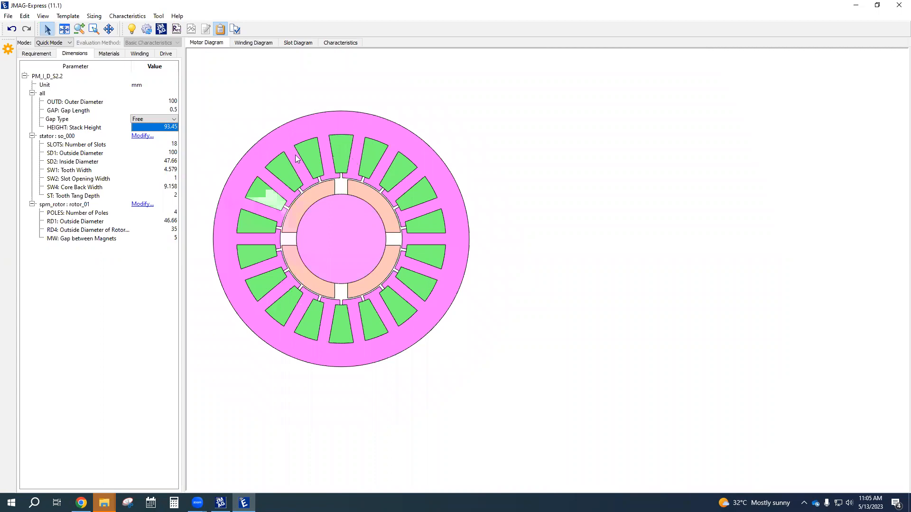
pyautogui.scroll(2, 253, 166)
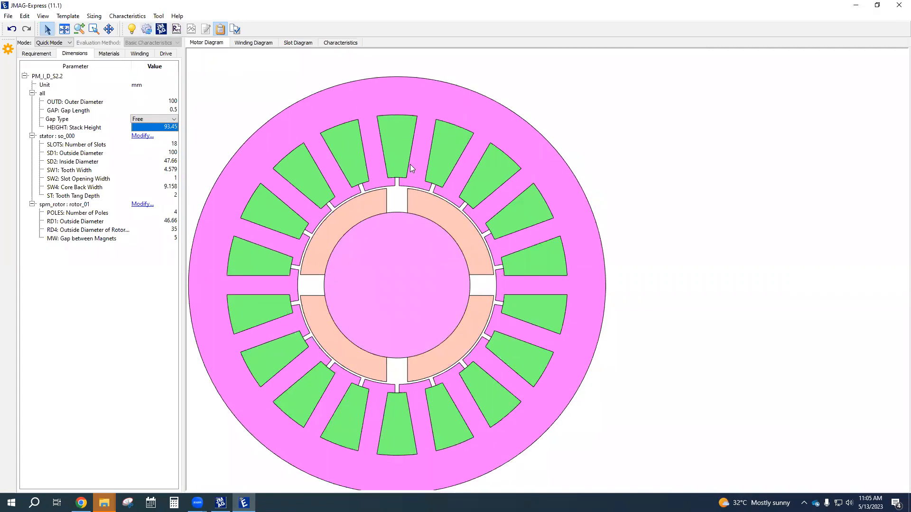
pyautogui.scroll(-2, 520, 209)
pyautogui.scroll(1, 461, 190)
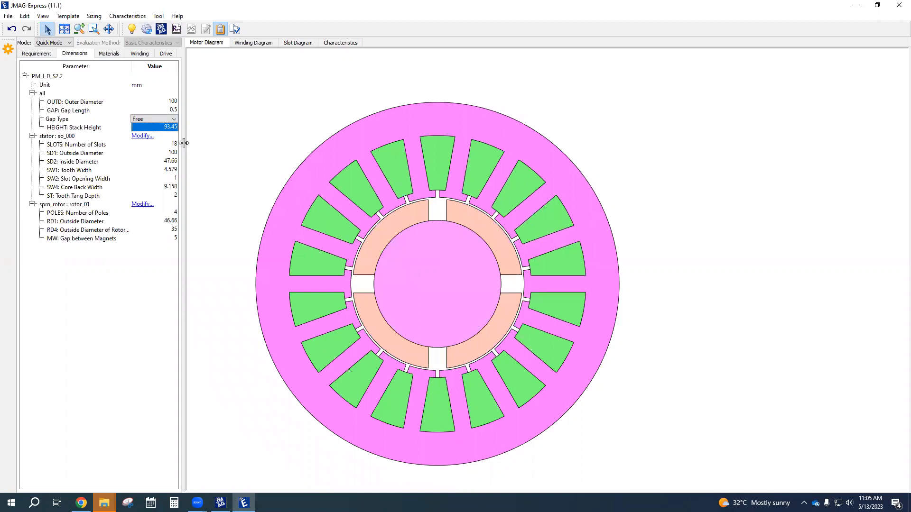
pyautogui.click(166, 127)
pyautogui.doubleClick(166, 128)
pyautogui.write('01')
pyautogui.press('BackSpace')
pyautogui.write('100')
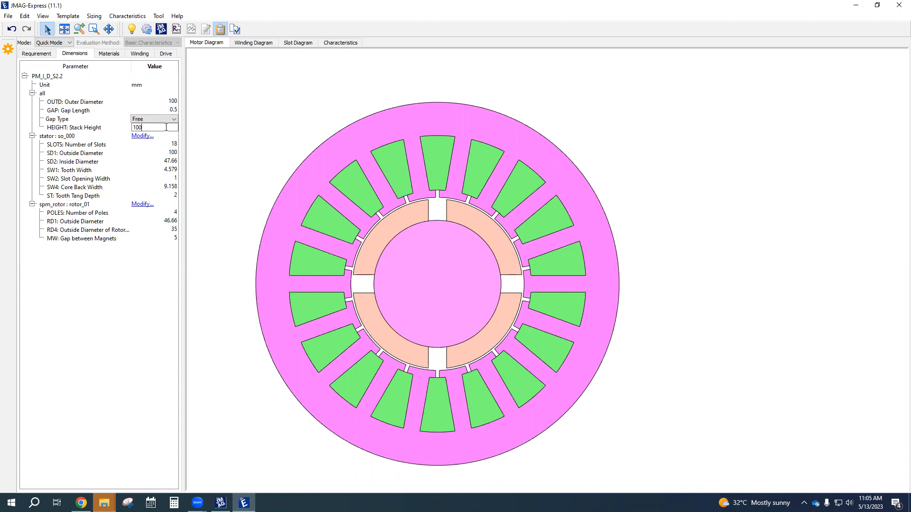
pyautogui.press('Return')
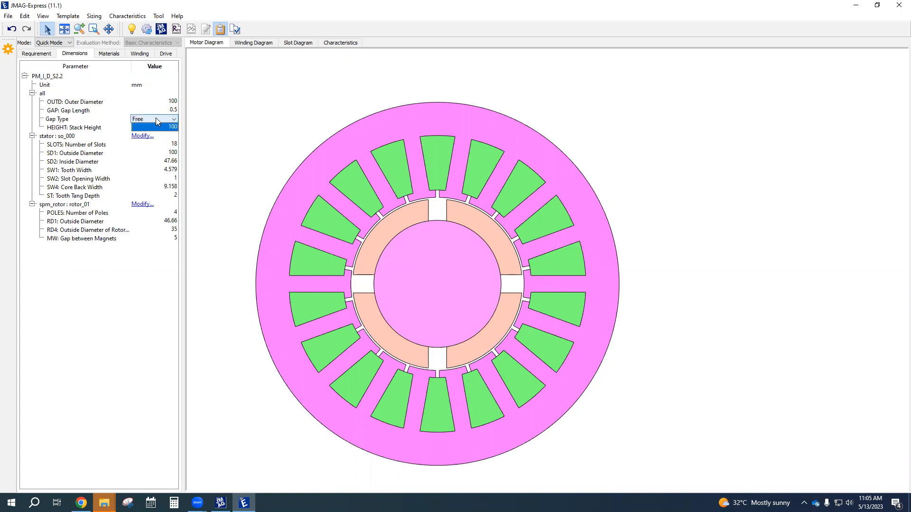
# Step: Check the gap type options and set the stator's core back width SW4 to 9 mm
pyautogui.click(157, 120)
pyautogui.click(159, 135)
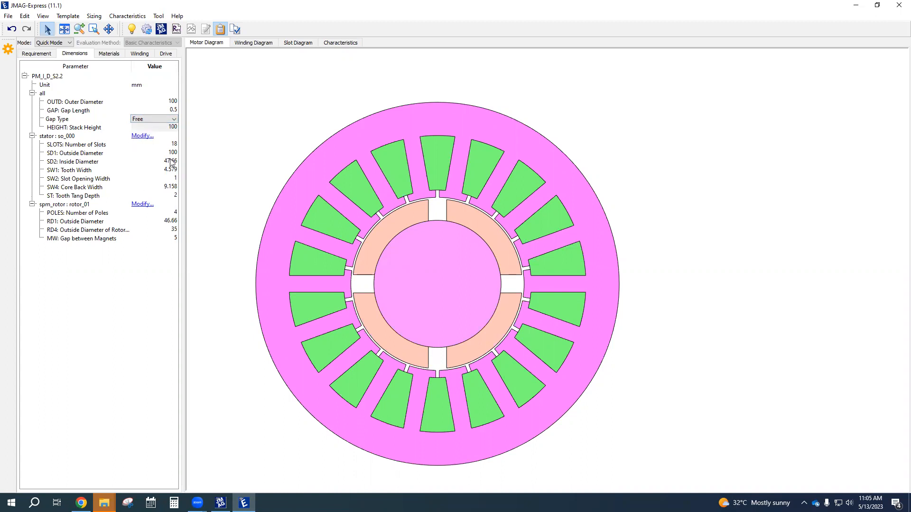
pyautogui.click(162, 188)
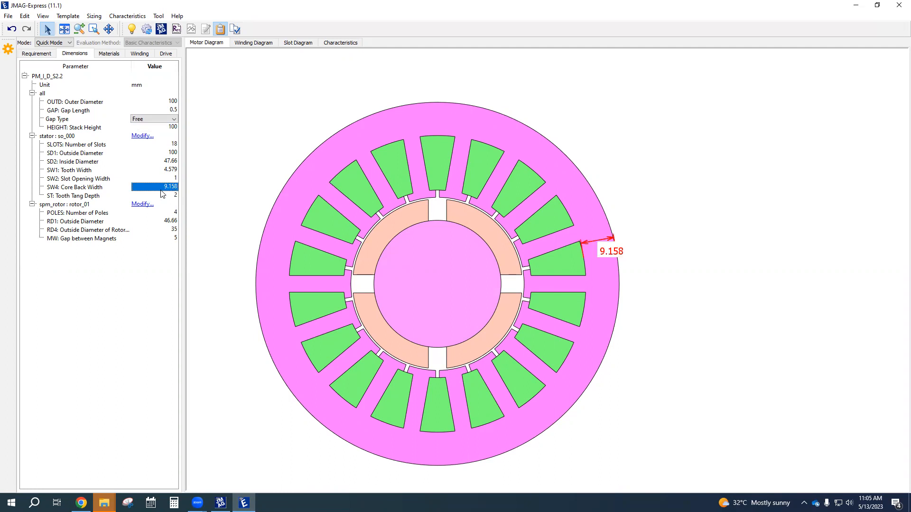
pyautogui.write('9')
pyautogui.press('Return')
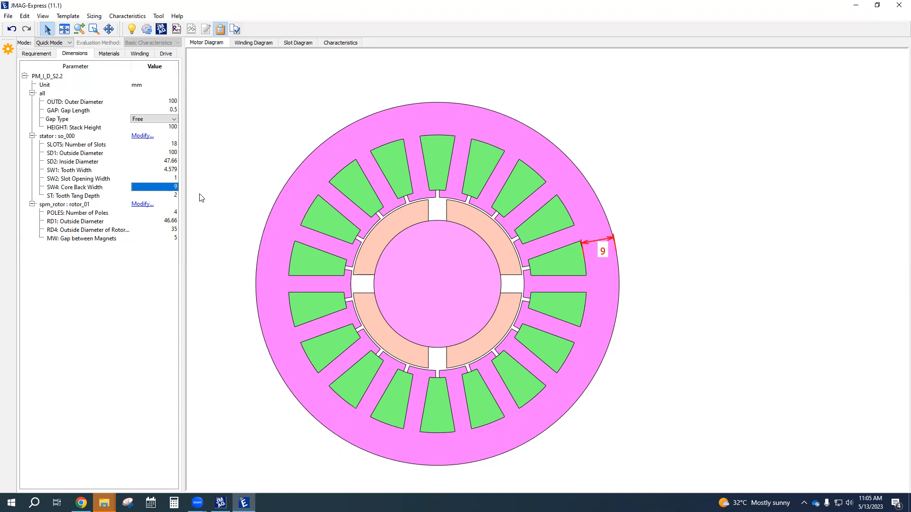
# Step: Examine the stator's inside diameter and tooth width and the rotor's outside diameter and magnet gap on the motor diagram
pyautogui.click(164, 163)
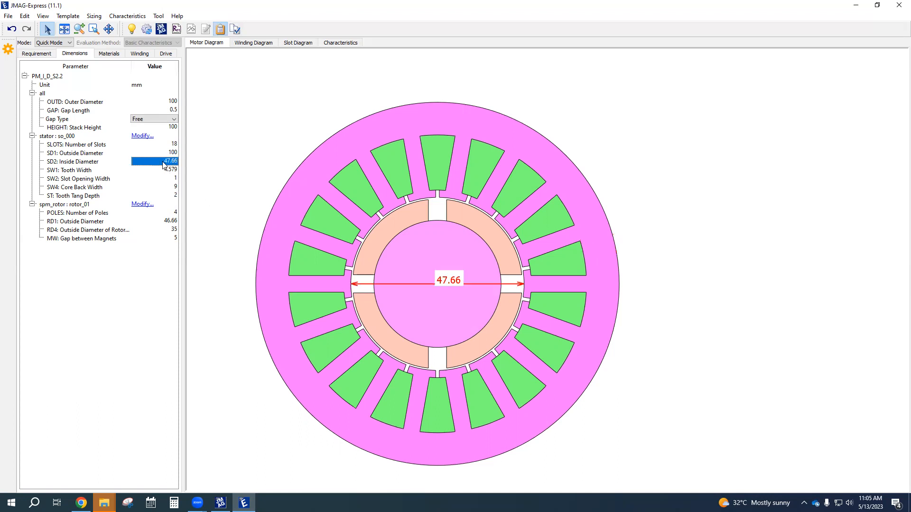
pyautogui.click(162, 172)
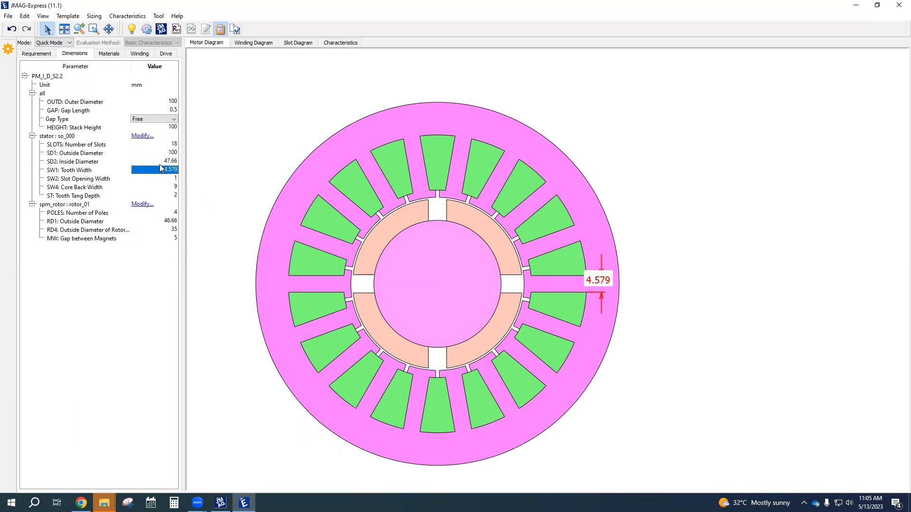
pyautogui.click(159, 224)
pyautogui.click(158, 240)
pyautogui.scroll(2, 514, 230)
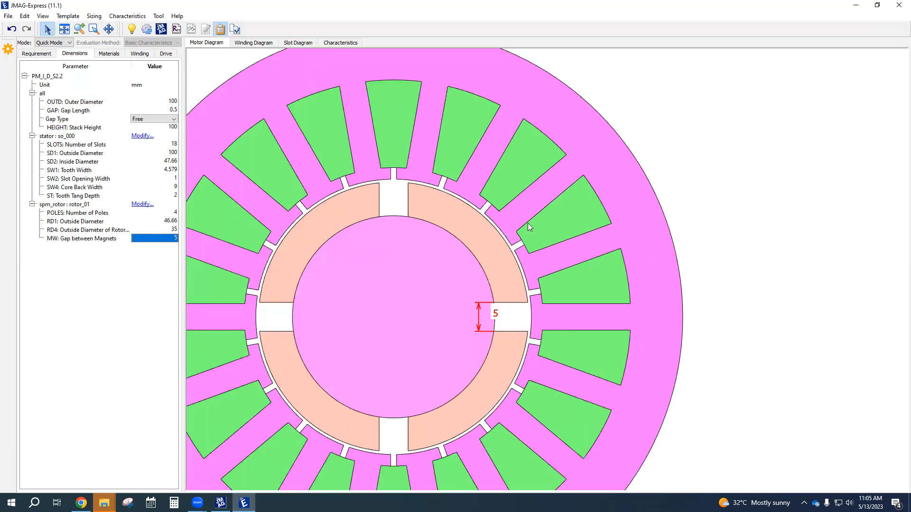
pyautogui.scroll(-2, 407, 184)
pyautogui.scroll(1, 407, 184)
pyautogui.scroll(-2, 355, 186)
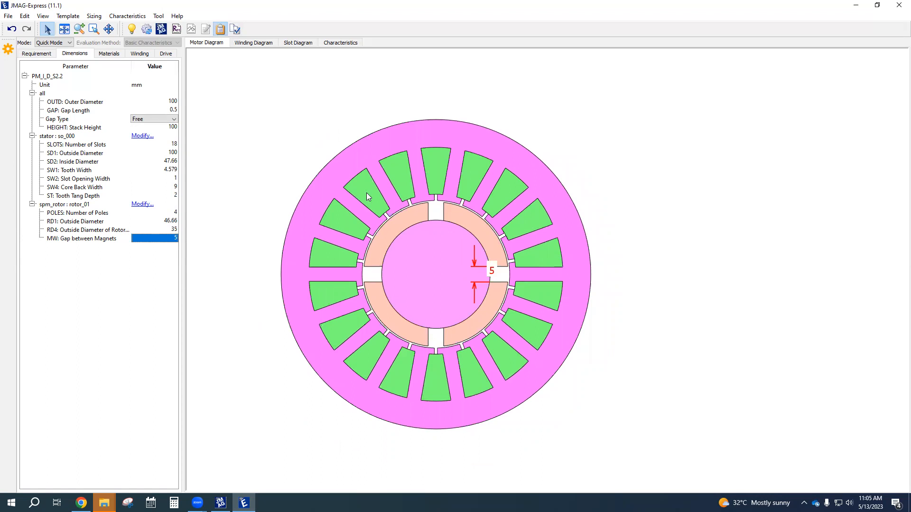
pyautogui.scroll(2, 419, 273)
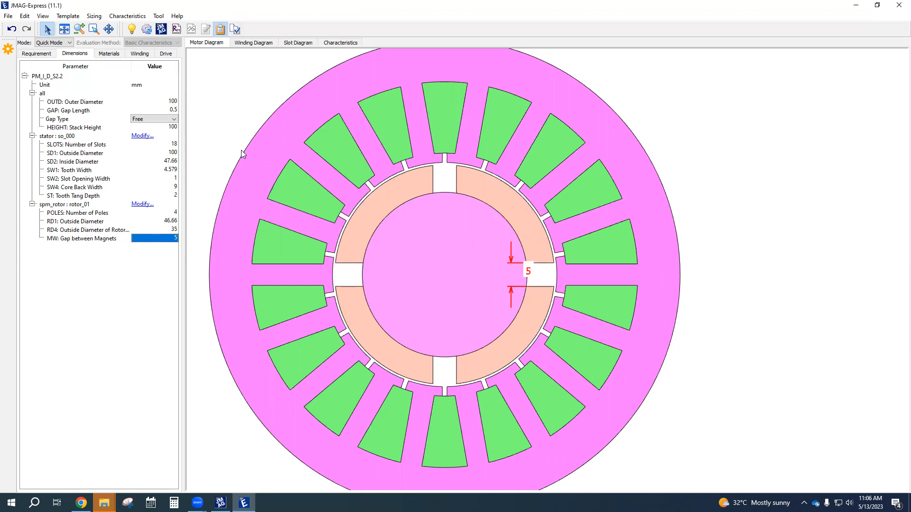
# Step: Switch to JMAG-Designer, look at the open project and its existing 2D motor model, and return to JMAG-Express
pyautogui.click(221, 503)
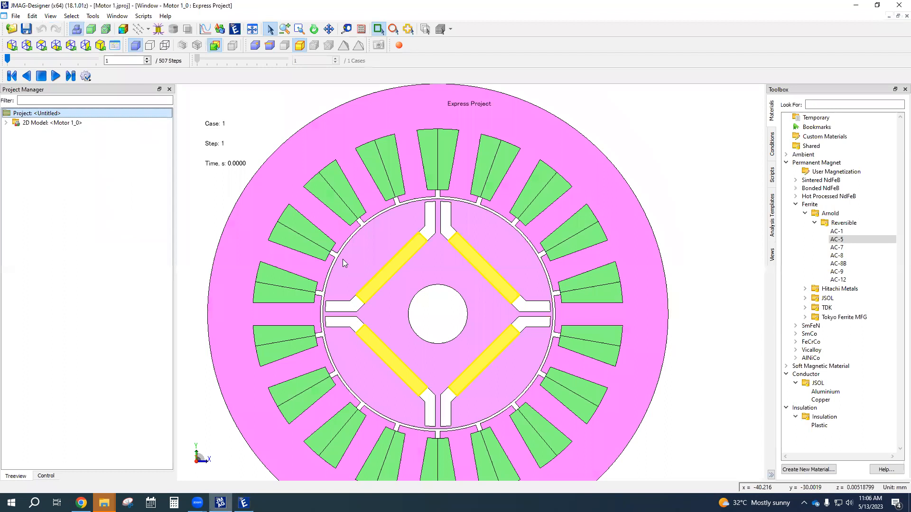
pyautogui.click(52, 122)
pyautogui.click(214, 2)
pyautogui.click(132, 9)
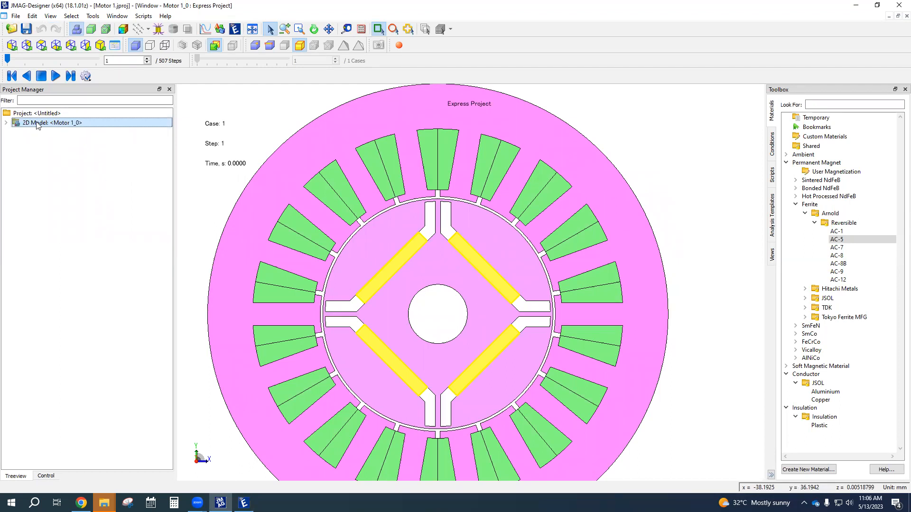
pyautogui.click(265, 146)
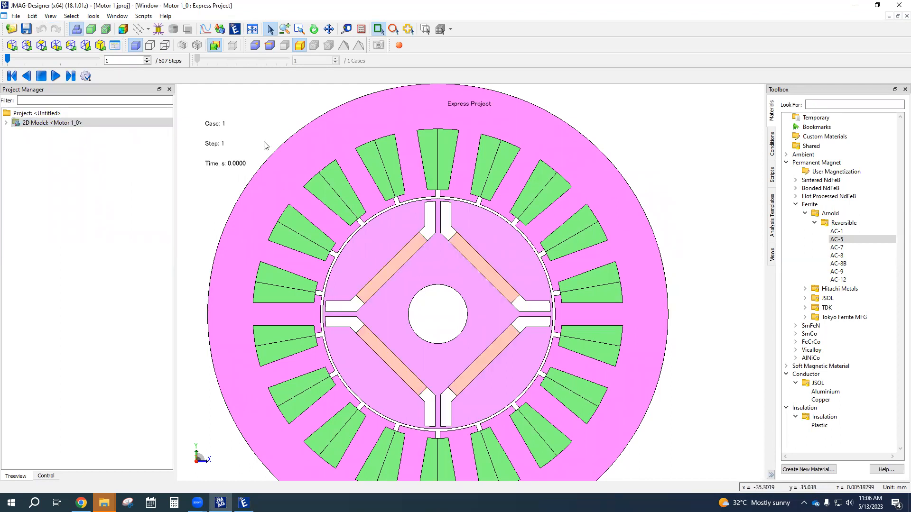
pyautogui.click(154, 206)
pyautogui.click(52, 113)
pyautogui.click(99, 198)
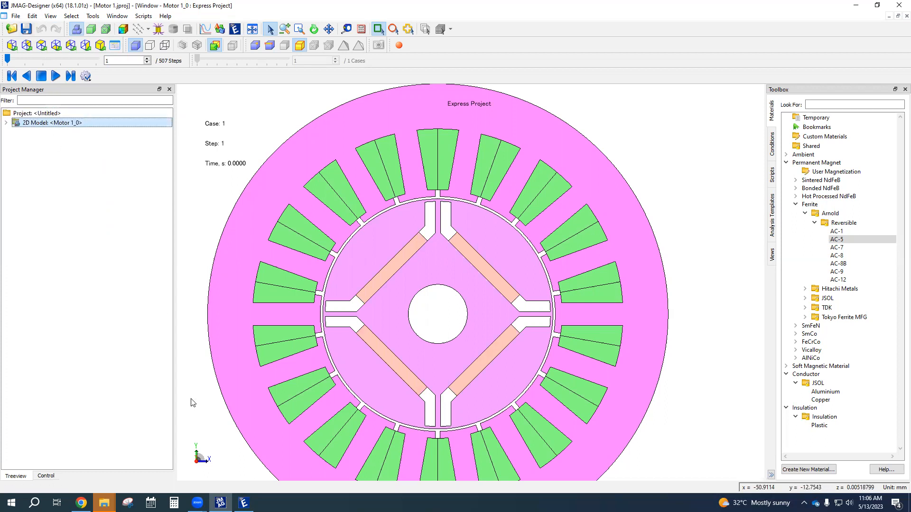
pyautogui.click(244, 503)
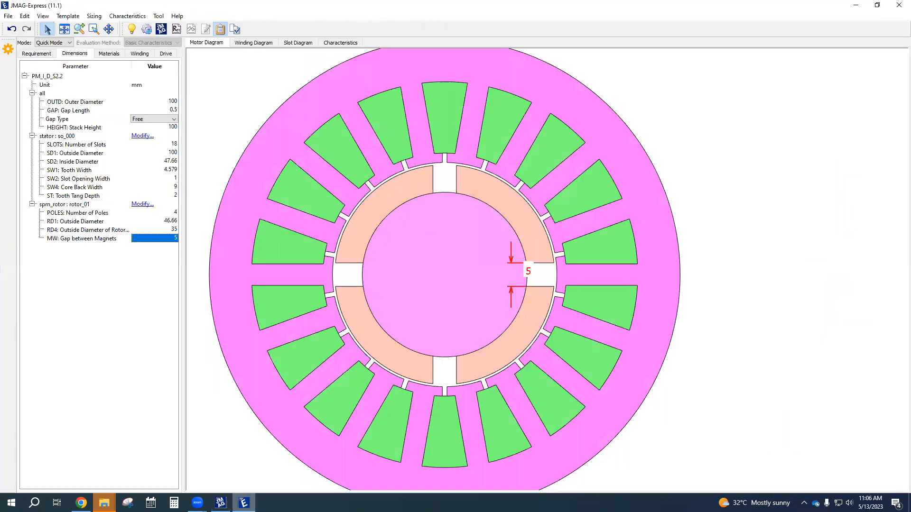
# Step: Switch to JMAG-Designer and start a motor model import for the open project, checking the source motor in JMAG-Express
pyautogui.click(162, 30)
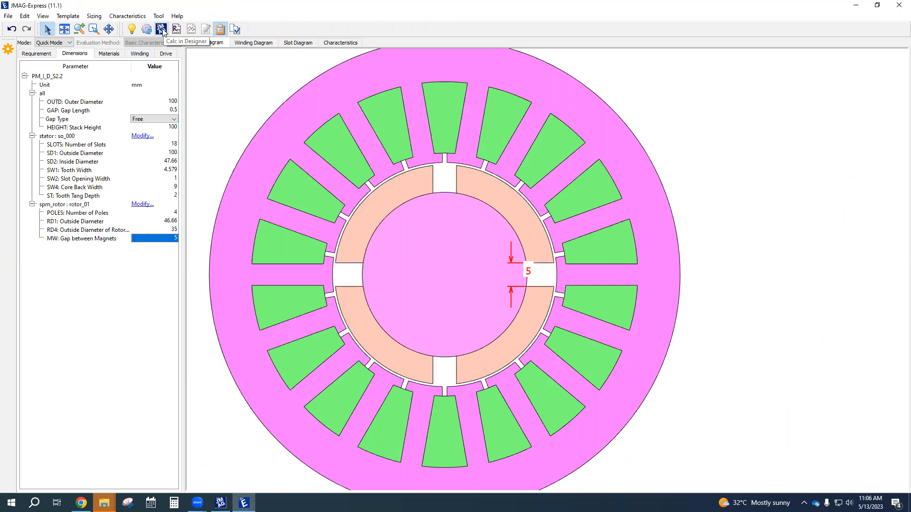
pyautogui.moveTo(221, 502)
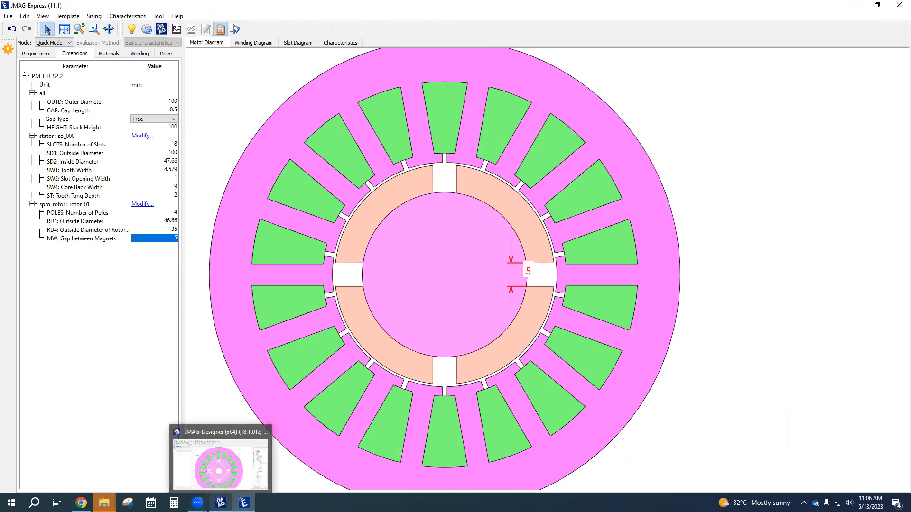
pyautogui.click(220, 464)
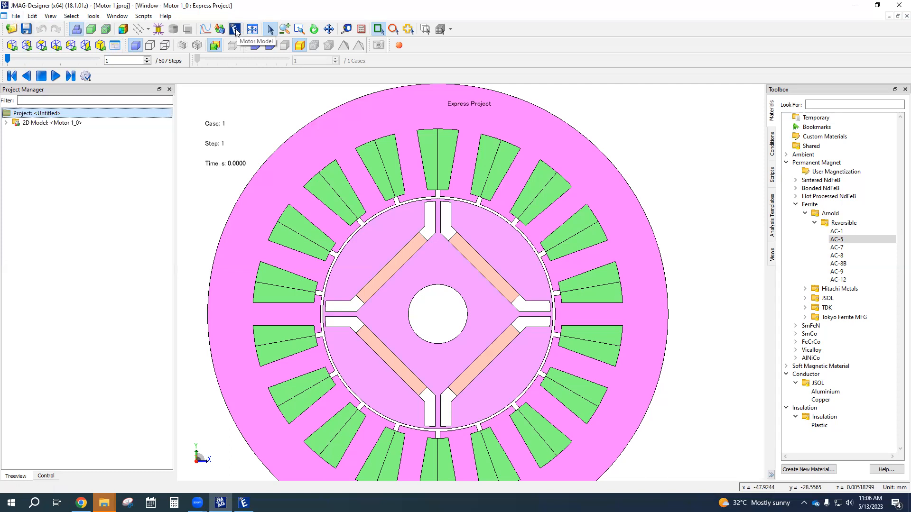
pyautogui.rightClick(30, 115)
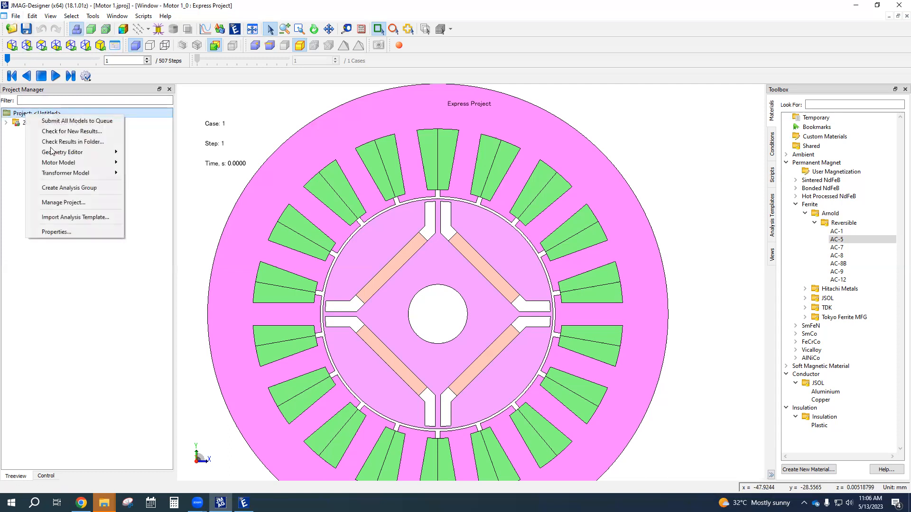
pyautogui.moveTo(65, 166)
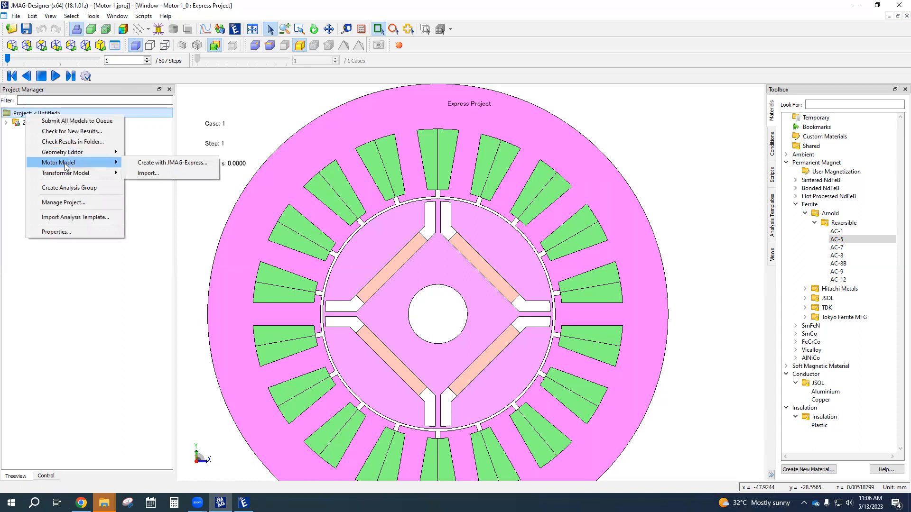
pyautogui.click(148, 173)
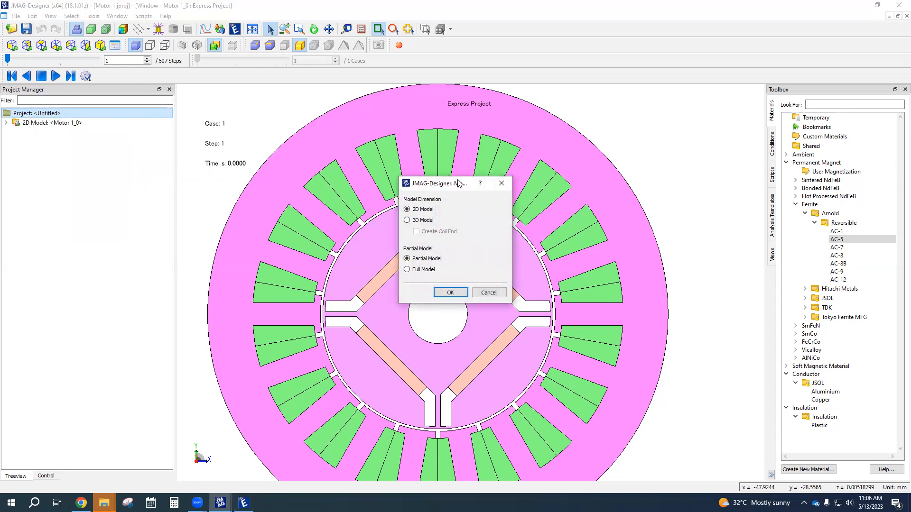
pyautogui.click(244, 502)
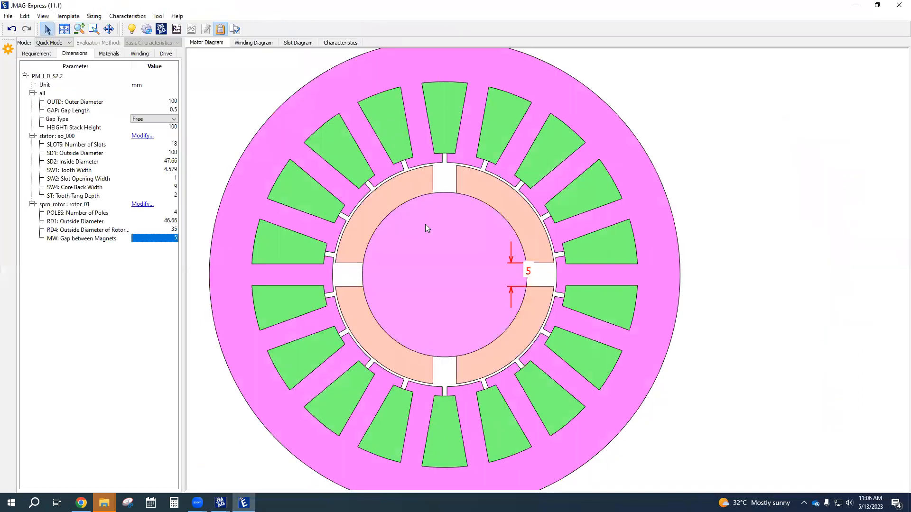
pyautogui.click(865, 5)
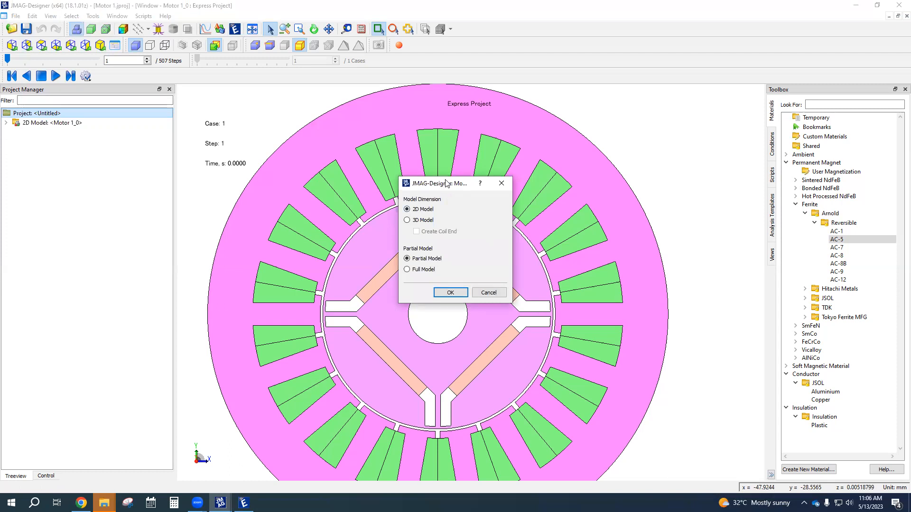
# Step: Try the 3D model option for the import and view the 3D motor illustration on the Ansys article in the browser
pyautogui.moveTo(446, 183); pyautogui.dragTo(427, 153)
pyautogui.click(389, 191)
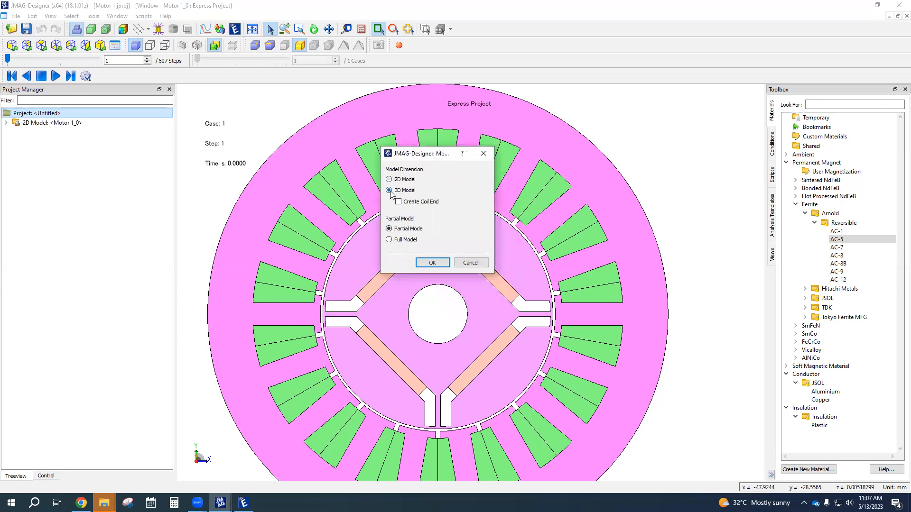
pyautogui.click(389, 180)
pyautogui.click(389, 191)
pyautogui.click(81, 503)
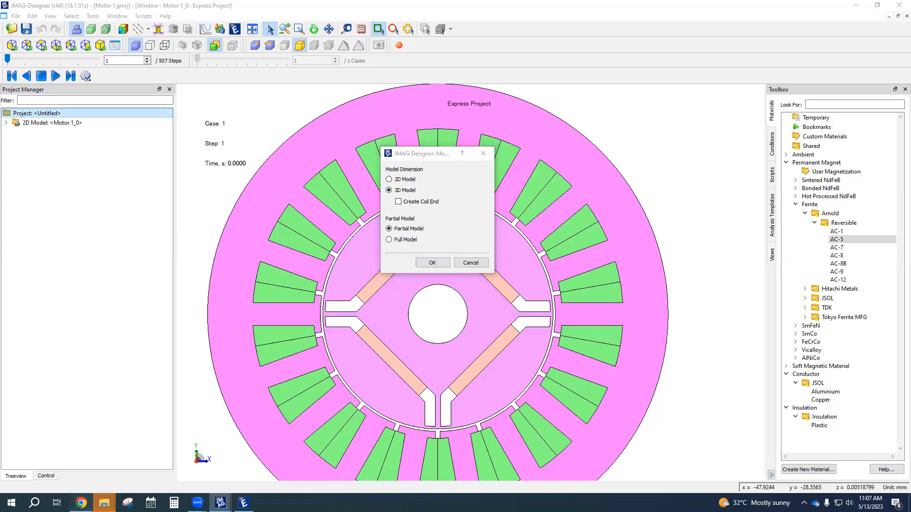
pyautogui.click(770, 5)
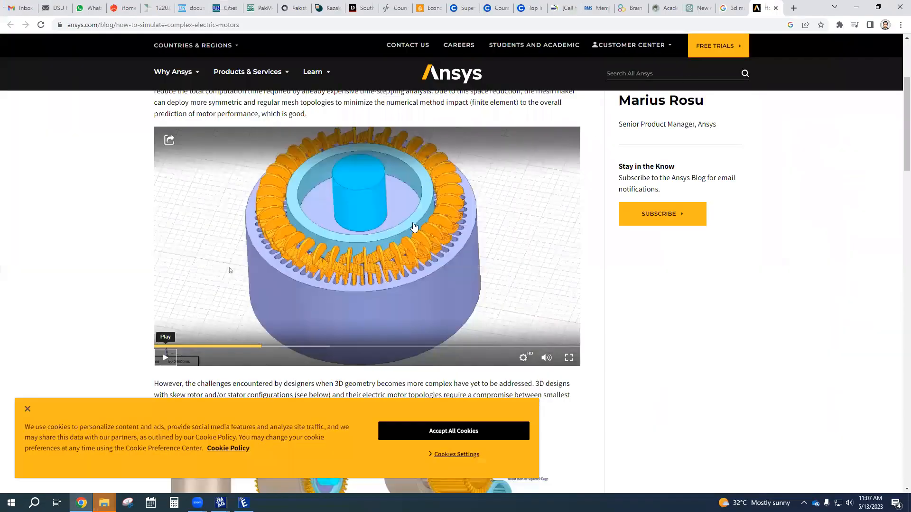
pyautogui.click(733, 8)
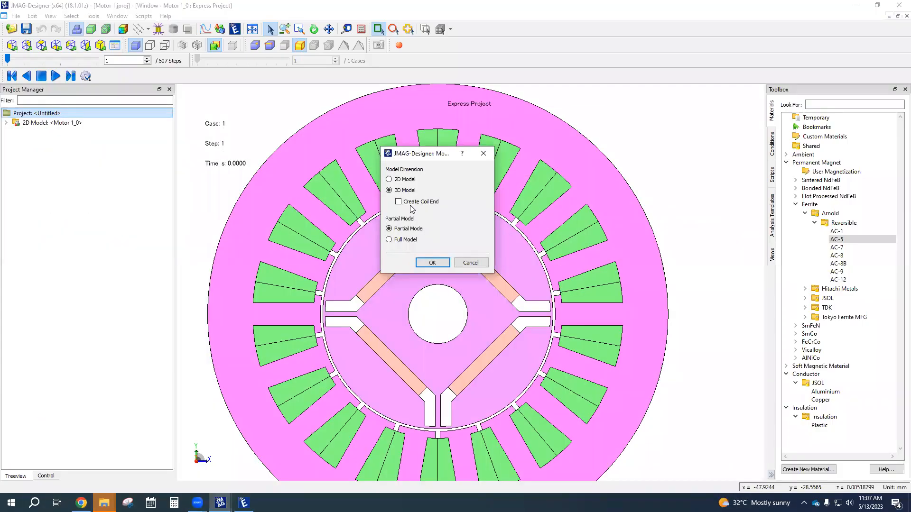
# Step: Import the motor as a 2D model and inspect its geometry
pyautogui.click(391, 181)
pyautogui.click(432, 263)
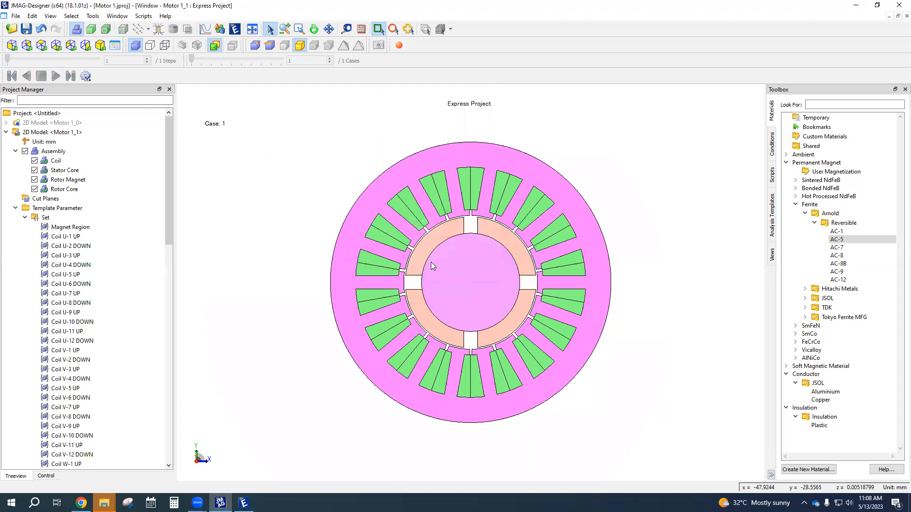
pyautogui.scroll(5, 490, 241)
pyautogui.scroll(-4, 489, 241)
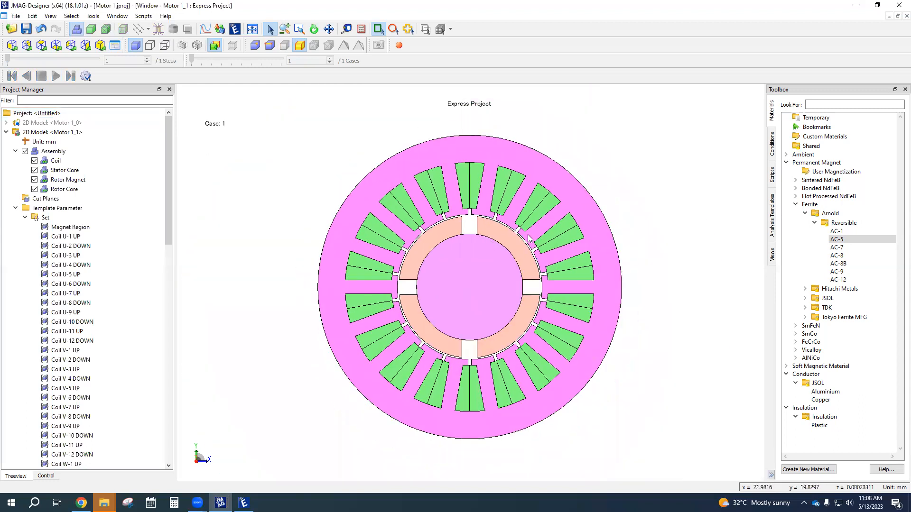
pyautogui.scroll(2, 424, 263)
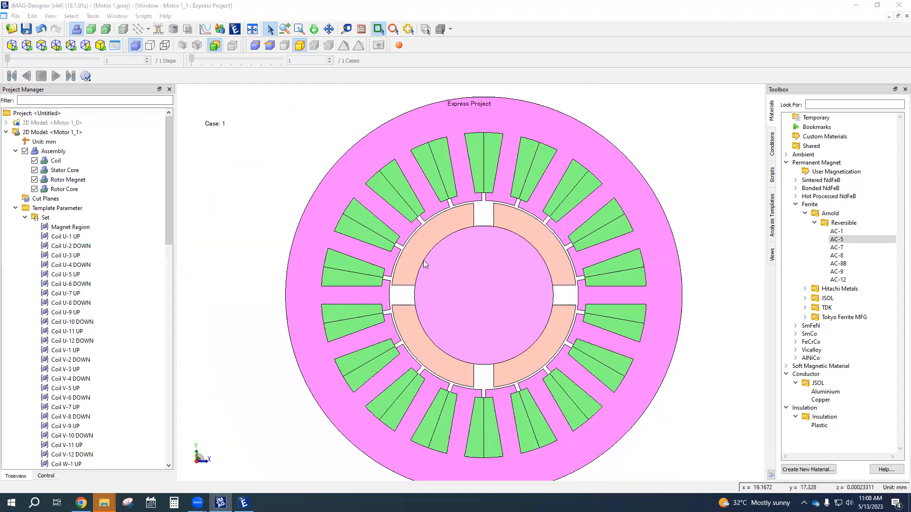
# Step: Collapse the Assembly, Template Parameter, Coordinate System and Study branches of the Motor 1_1 model
pyautogui.click(16, 151)
pyautogui.click(16, 170)
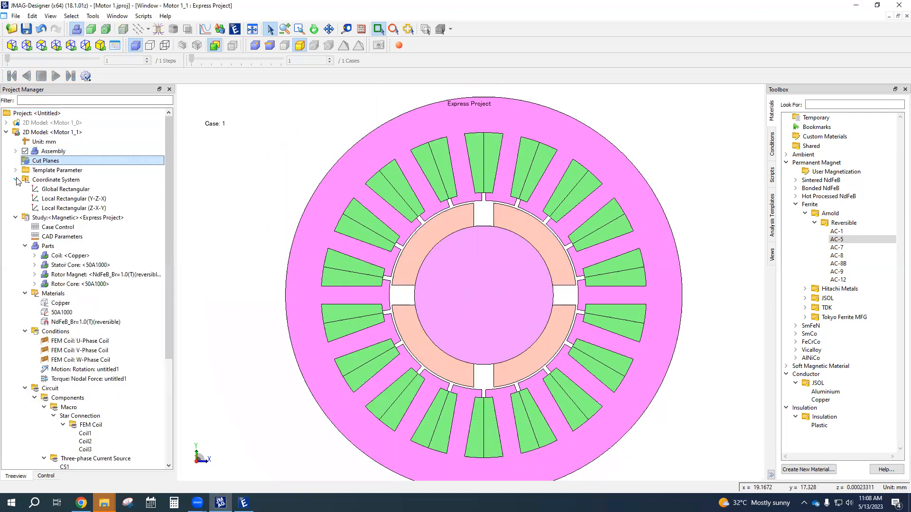
pyautogui.click(16, 179)
pyautogui.click(16, 190)
# Step: Display the Motor 1_0 model for comparison and return to the Motor 1_1 model
pyautogui.click(38, 133)
pyautogui.click(58, 123)
pyautogui.click(50, 133)
pyautogui.click(48, 123)
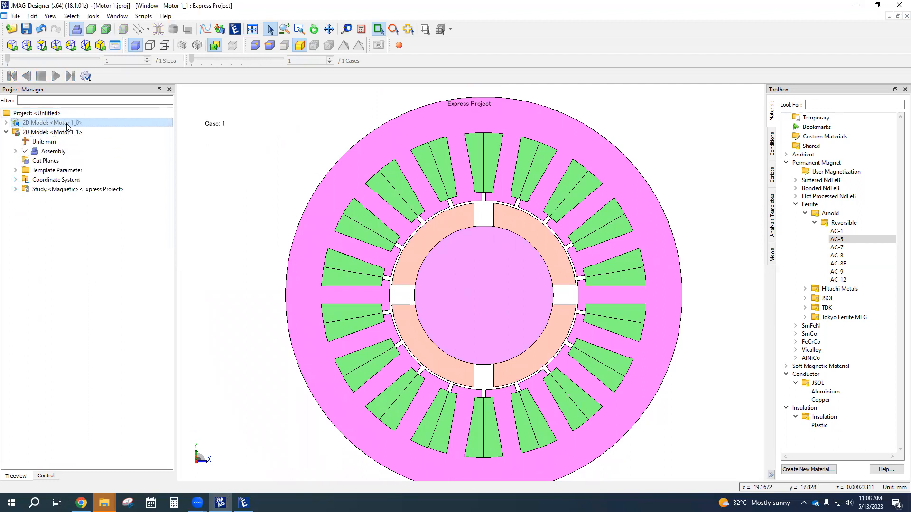
pyautogui.doubleClick(67, 124)
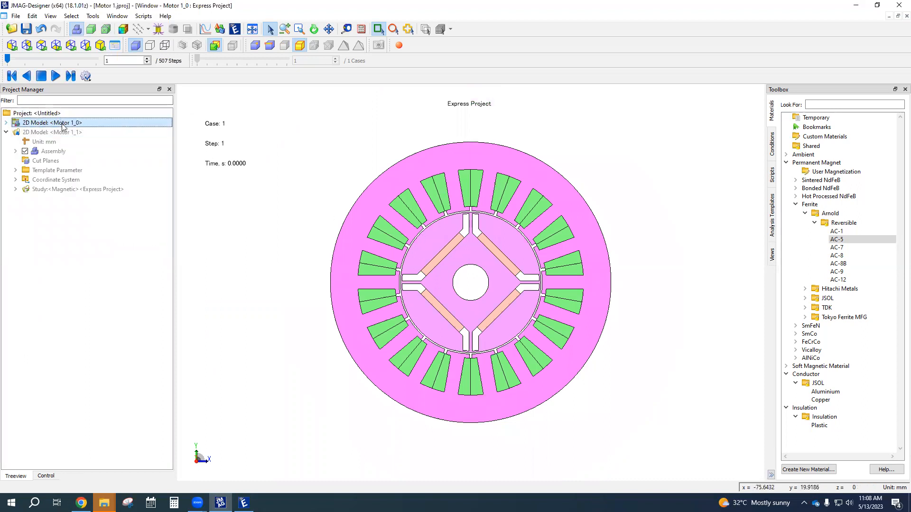
pyautogui.doubleClick(68, 133)
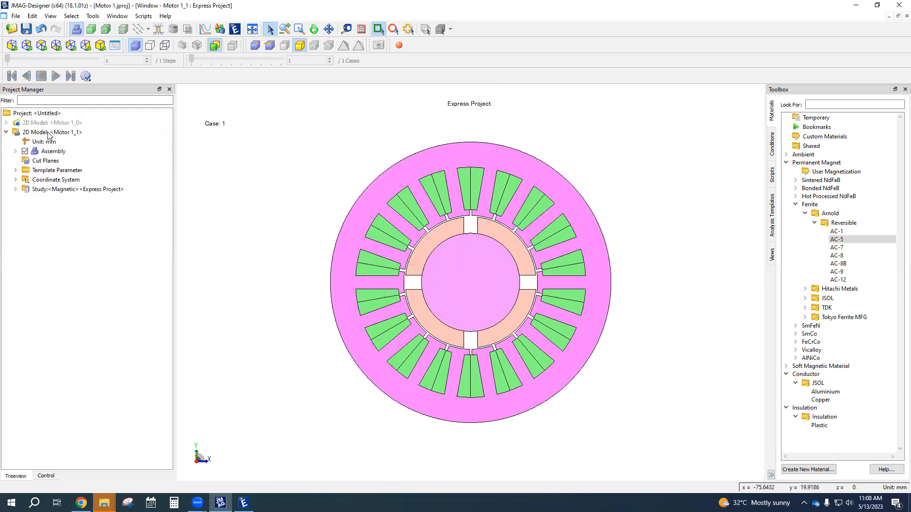
pyautogui.scroll(2, 481, 233)
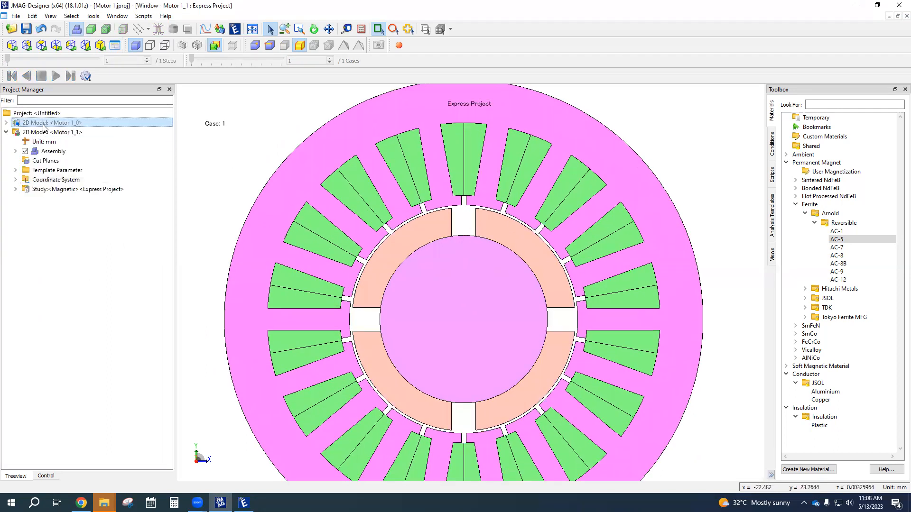
# Step: Expand the Motor 1_1 assembly and highlight its coil, stator core, rotor magnet and rotor core to identify each part
pyautogui.click(32, 151)
pyautogui.click(16, 151)
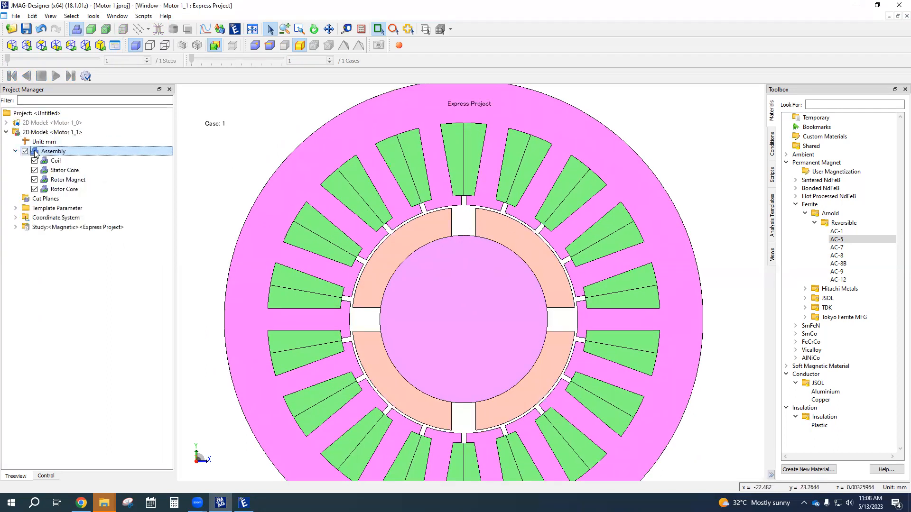
pyautogui.click(55, 161)
pyautogui.click(59, 182)
pyautogui.click(59, 162)
pyautogui.click(60, 171)
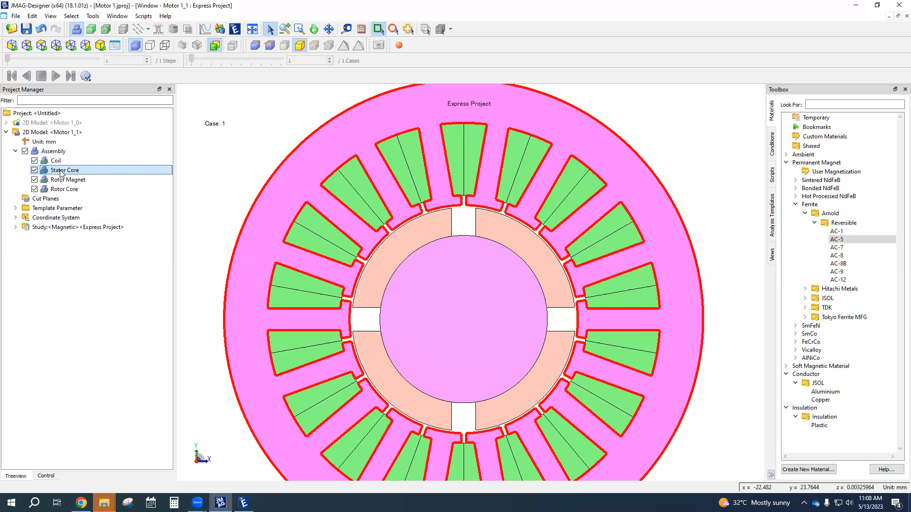
pyautogui.click(68, 183)
pyautogui.click(69, 189)
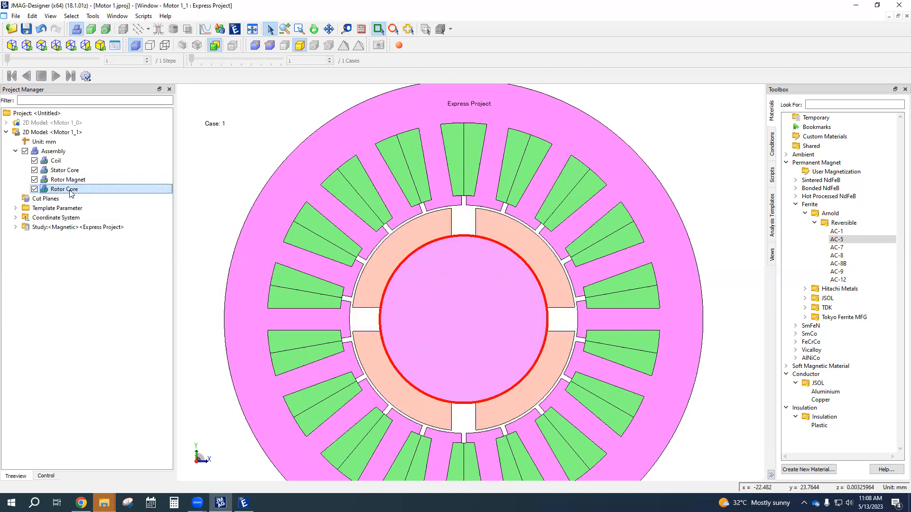
pyautogui.click(56, 162)
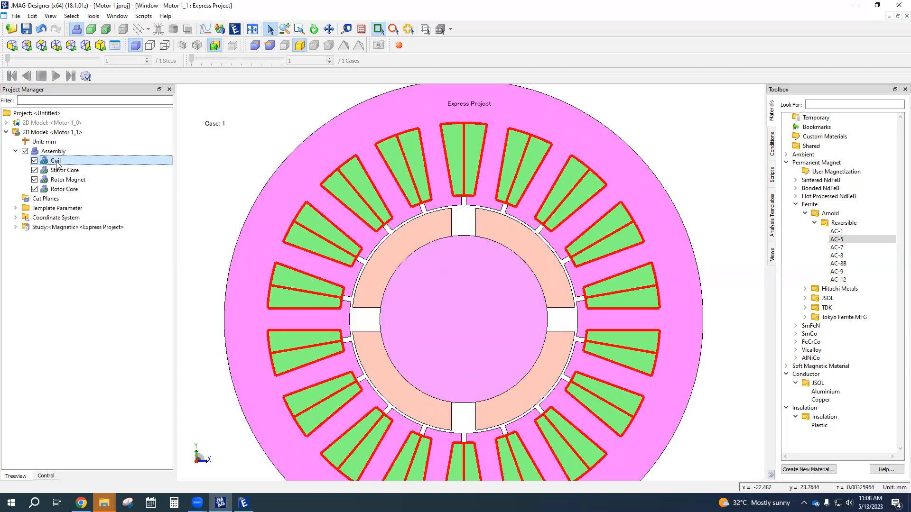
pyautogui.click(70, 171)
pyautogui.click(70, 182)
pyautogui.click(71, 189)
pyautogui.click(43, 162)
pyautogui.click(33, 152)
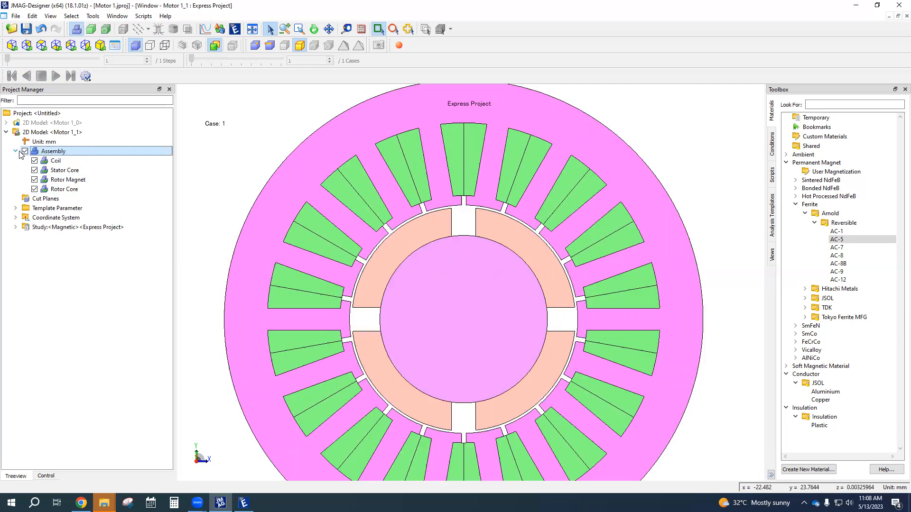
# Step: Rotate the motor to view it at an angle and restore the straight-on XY view
pyautogui.click(53, 114)
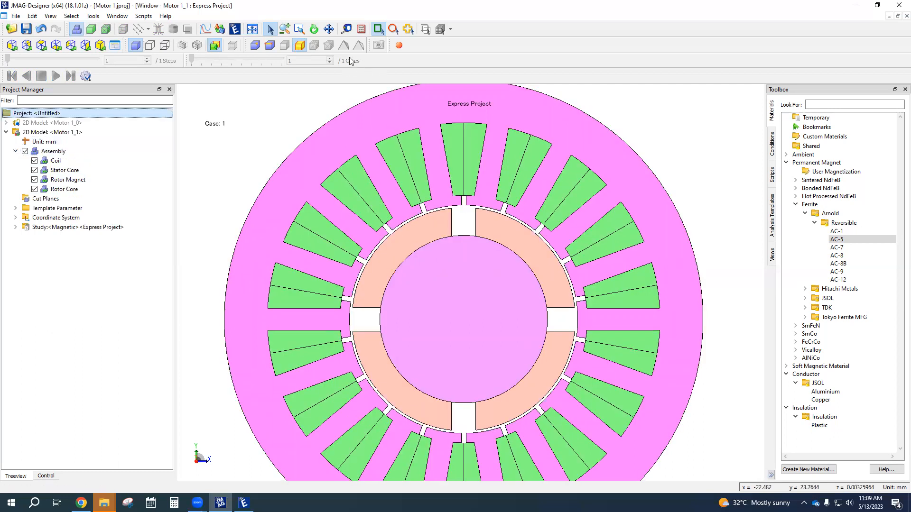
pyautogui.click(313, 31)
pyautogui.moveTo(607, 163); pyautogui.dragTo(540, 205)
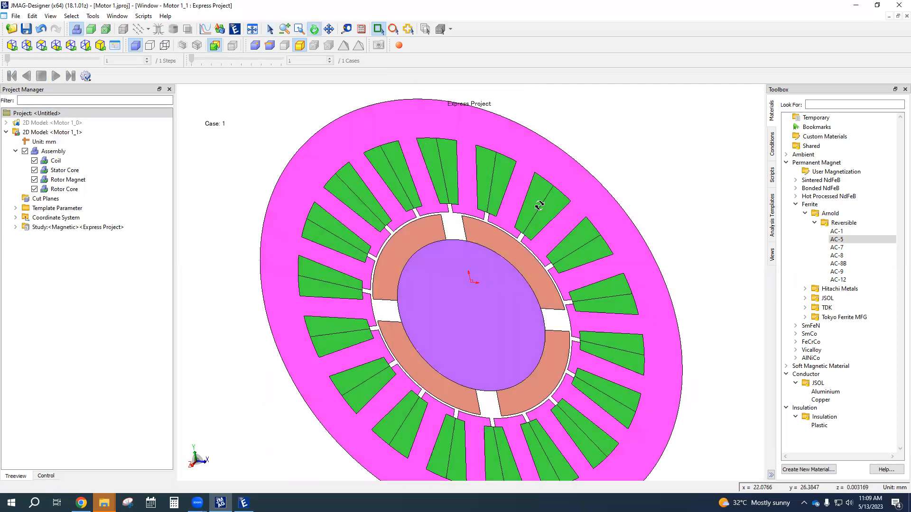
pyautogui.click(12, 45)
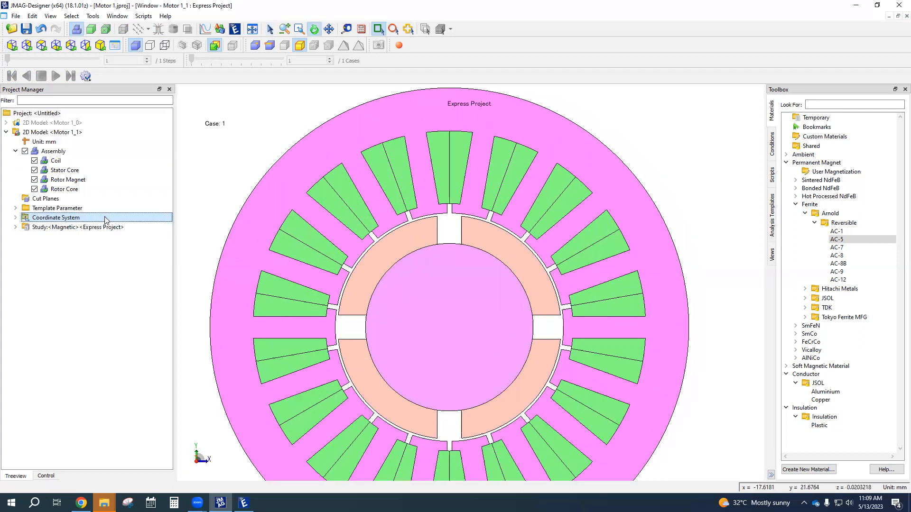
# Step: Collapse the assembly and expand the Magnetic study to examine its parts, materials, conditions, circuit and mesh
pyautogui.click(56, 160)
pyautogui.click(15, 152)
pyautogui.click(15, 190)
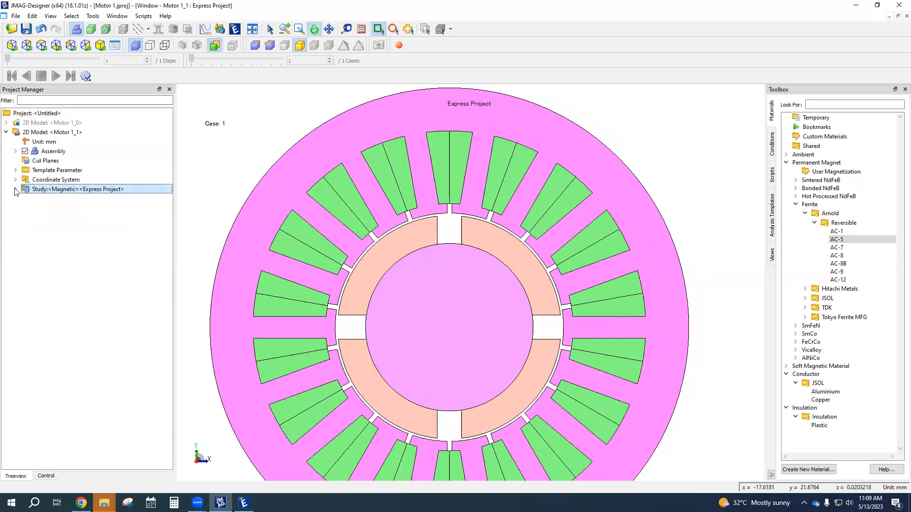
pyautogui.click(16, 190)
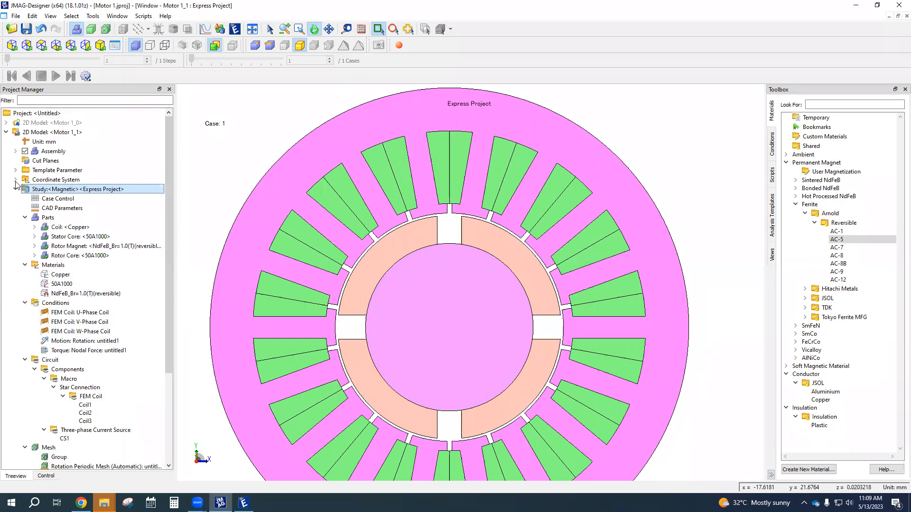
# Step: Look through the commands available for the Motor 1_1 model and for its Magnetic study
pyautogui.click(47, 132)
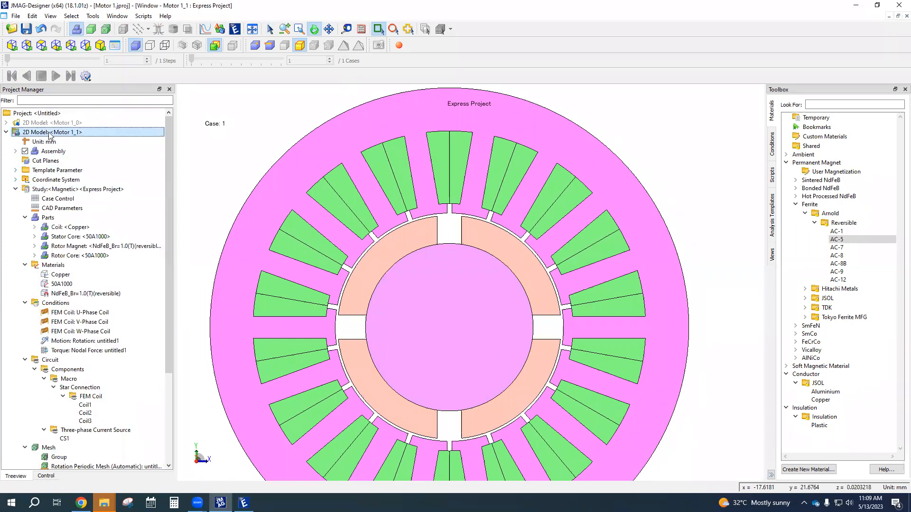
pyautogui.rightClick(54, 135)
pyautogui.moveTo(67, 139)
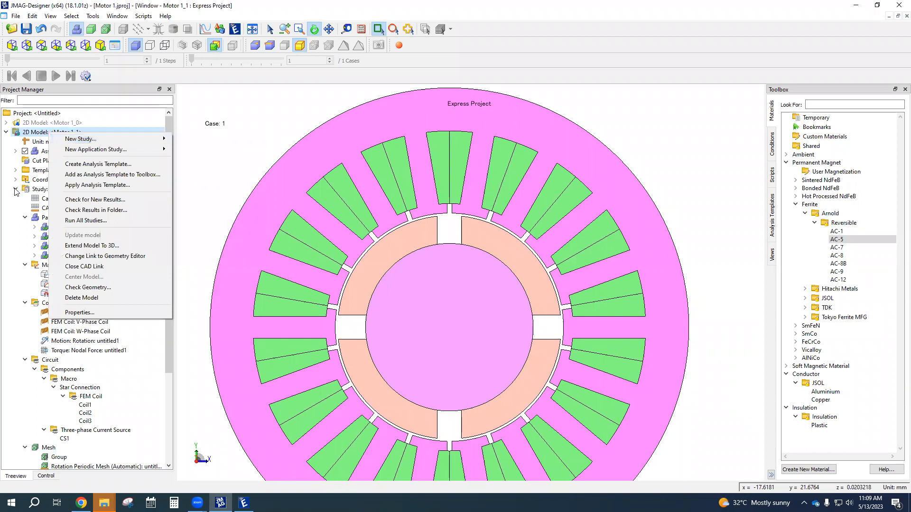
pyautogui.click(16, 189)
pyautogui.rightClick(57, 190)
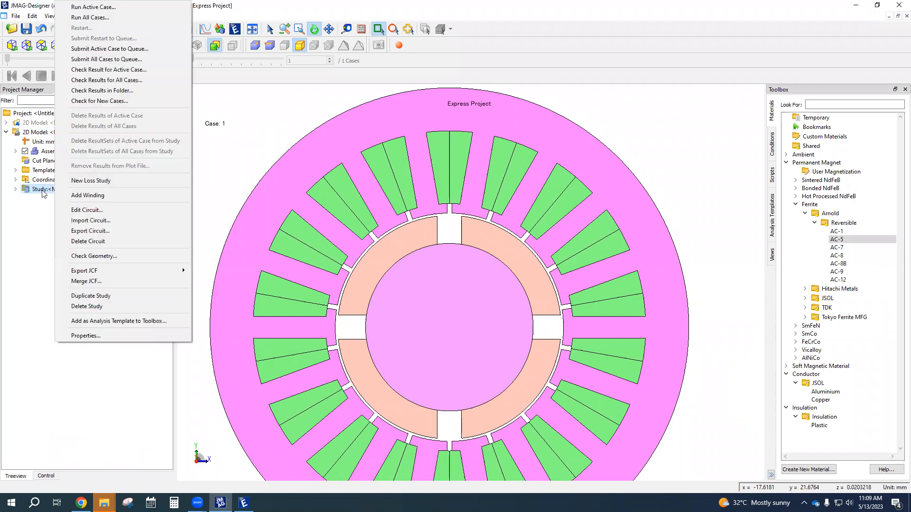
# Step: Expand the Magnetic study again, collapse its Parts branch and select the project
pyautogui.click(15, 189)
pyautogui.click(26, 218)
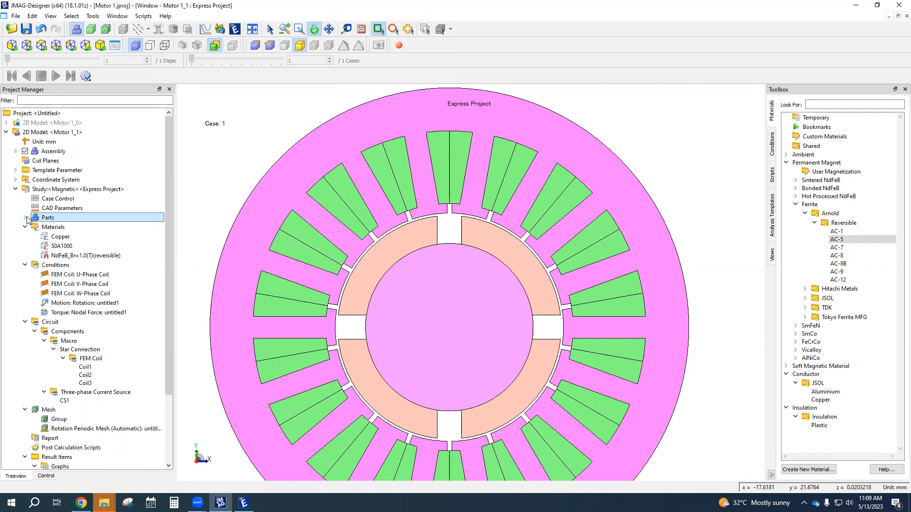
pyautogui.moveTo(28, 216); pyautogui.dragTo(71, 112)
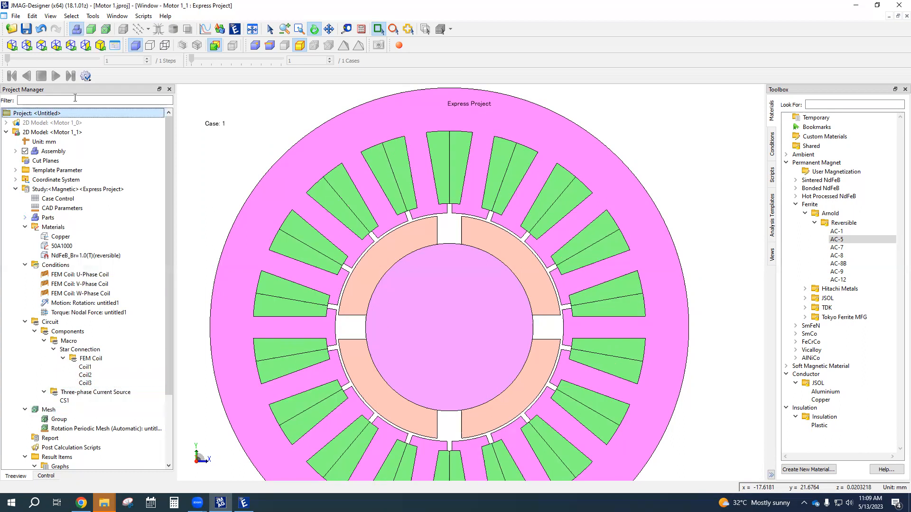
# Step: Show the mesh view, generate the mesh for the Magnetic study and dismiss the mesh report
pyautogui.click(106, 29)
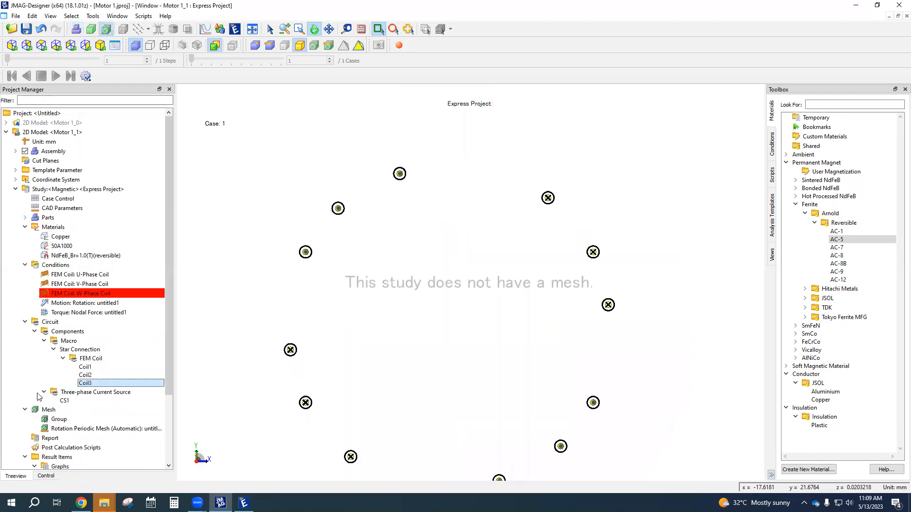
pyautogui.click(47, 419)
pyautogui.click(48, 410)
pyautogui.rightClick(49, 410)
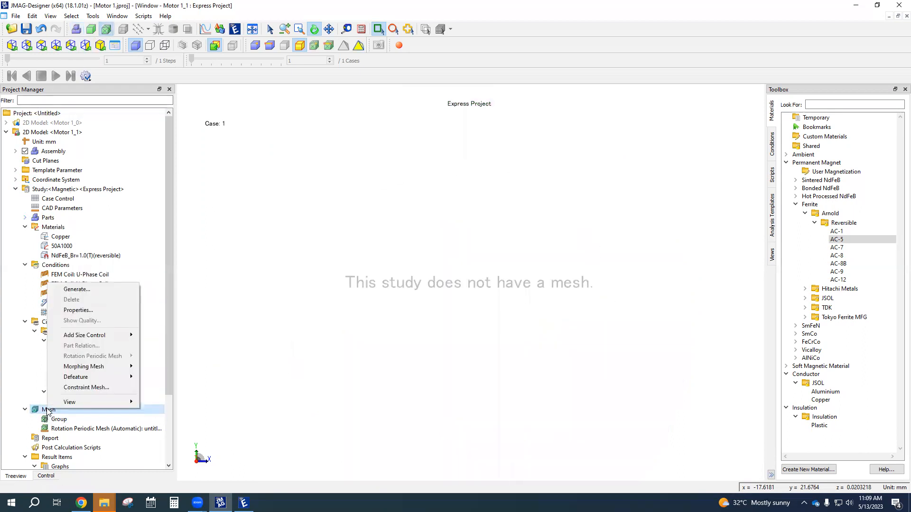
pyautogui.click(87, 290)
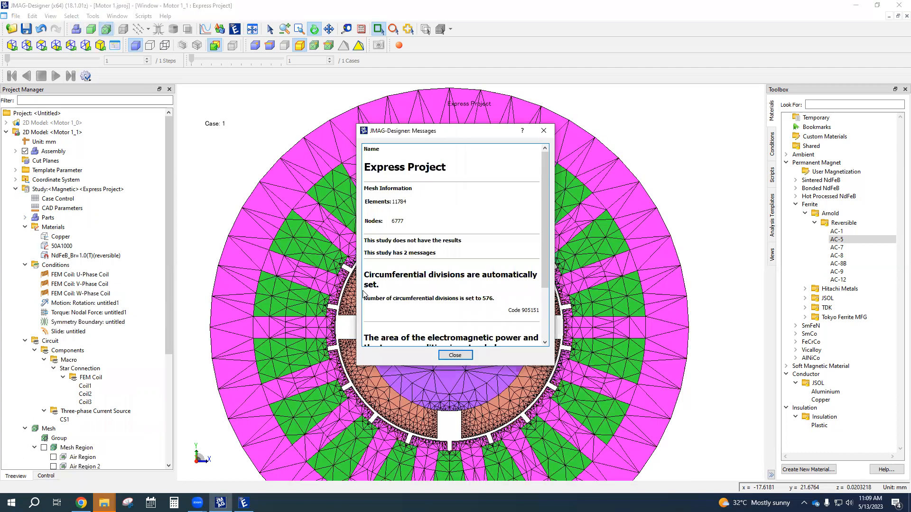
pyautogui.click(454, 355)
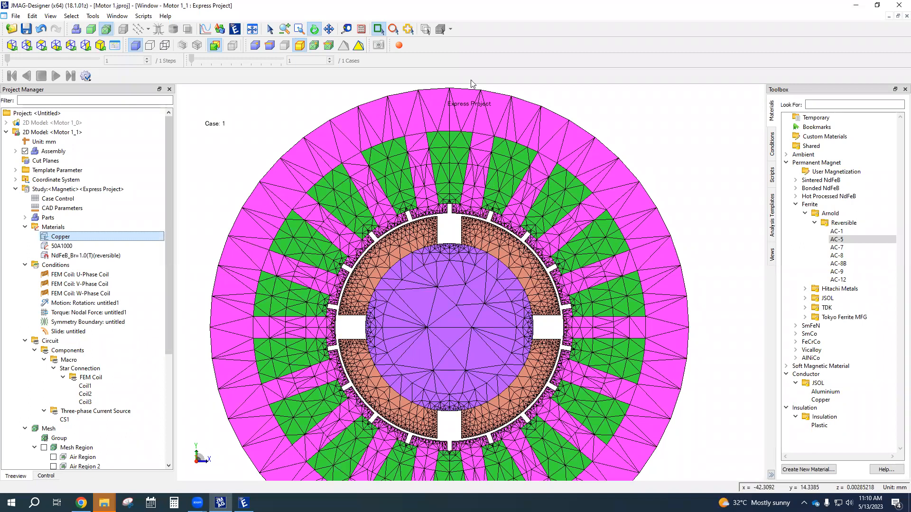
# Step: Return to the geometry view, collapse the Circuit branch and highlight the V-phase coil and the Copper parts
pyautogui.click(77, 29)
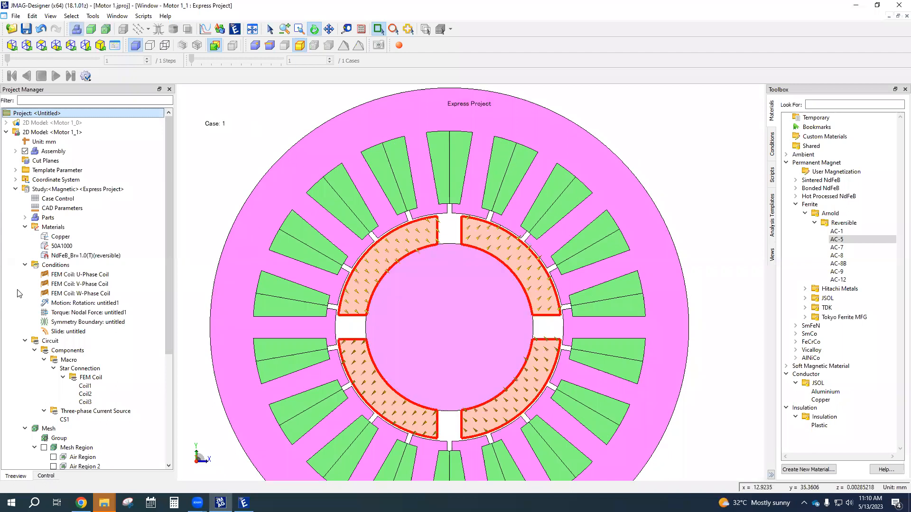
pyautogui.click(39, 283)
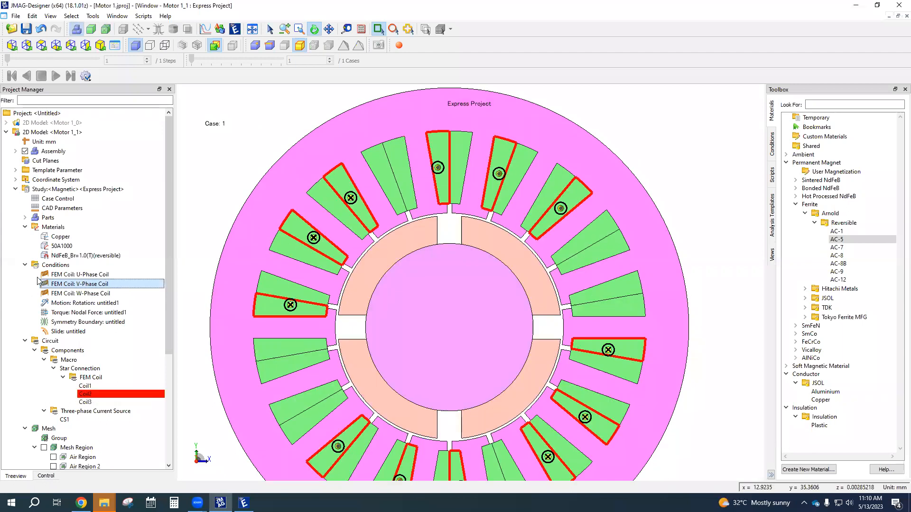
pyautogui.click(25, 342)
pyautogui.click(53, 227)
pyautogui.click(91, 237)
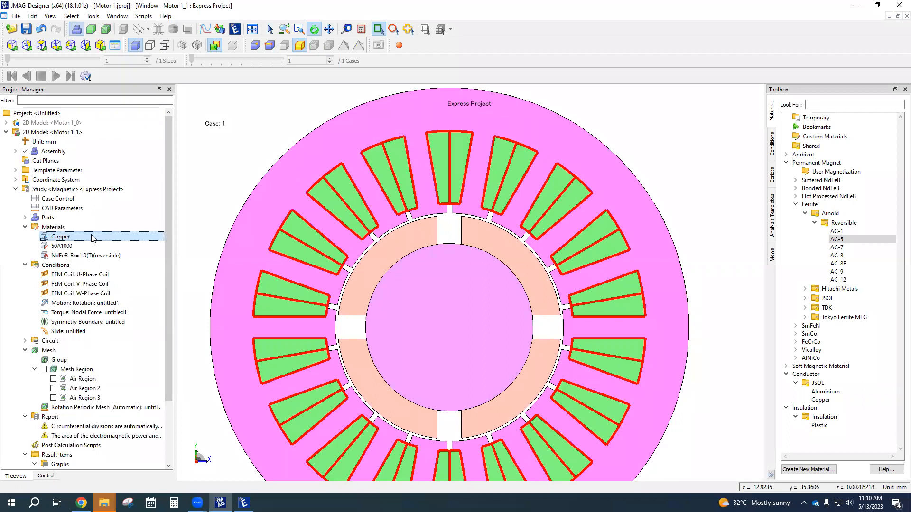
pyautogui.click(61, 227)
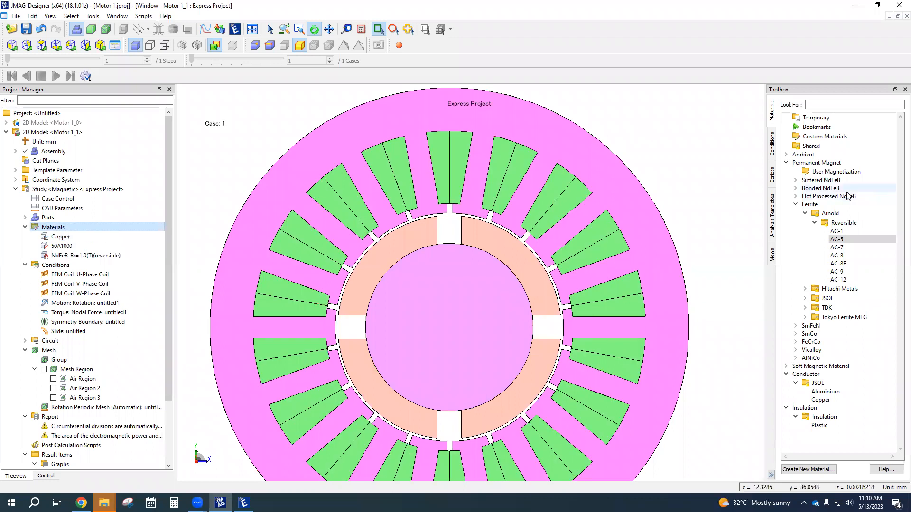
# Step: Look at the available conditions, collapse the Permanent Magnet materials and apply JSOL Copper from the library to a slot coil
pyautogui.click(773, 144)
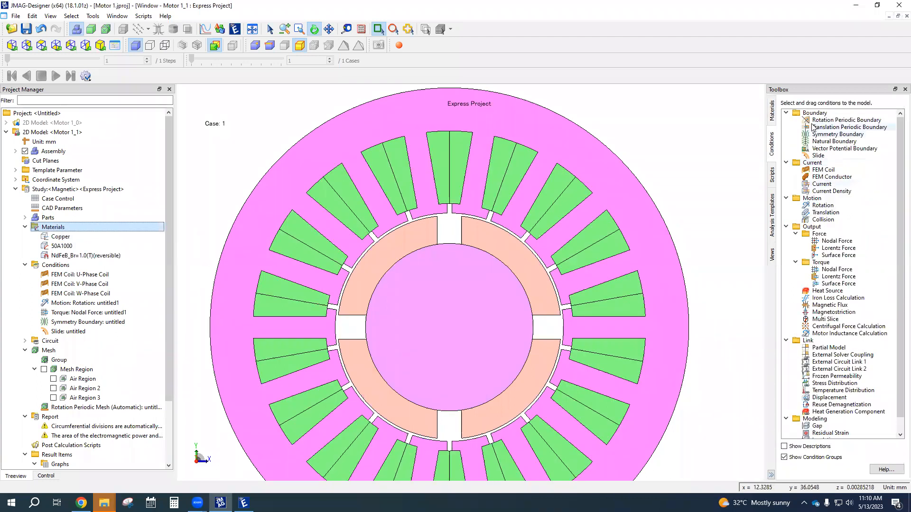
pyautogui.click(774, 110)
pyautogui.click(786, 162)
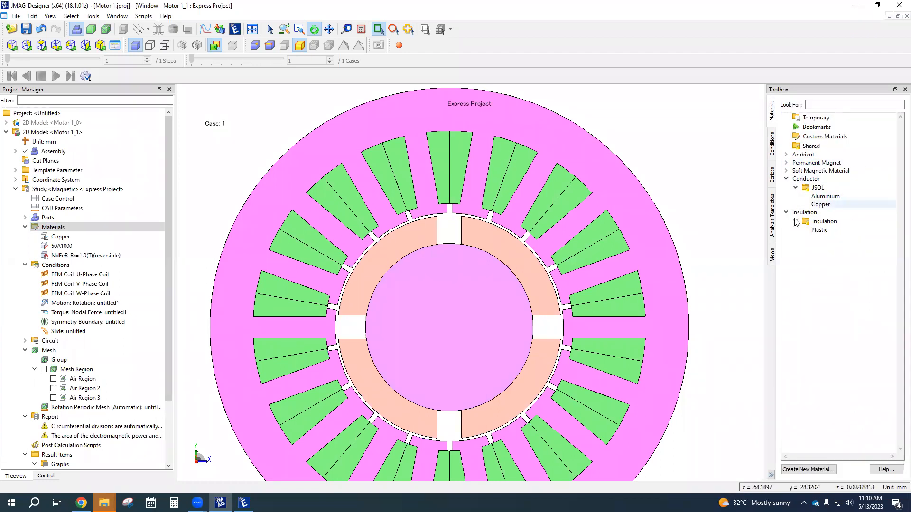
pyautogui.moveTo(817, 206); pyautogui.dragTo(555, 189)
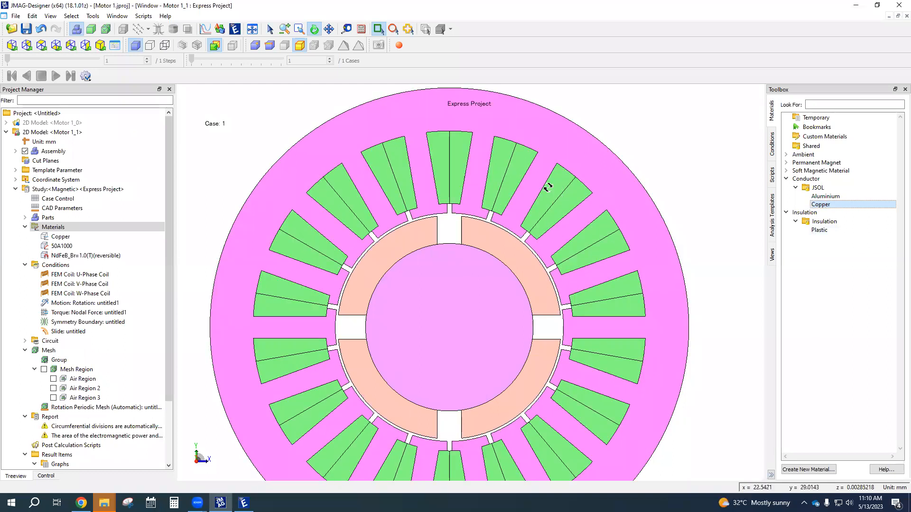
# Step: Highlight in turn the motor parts assigned to Copper and to 50A1000 in the Magnetic study
pyautogui.click(61, 237)
pyautogui.click(59, 225)
pyautogui.click(62, 238)
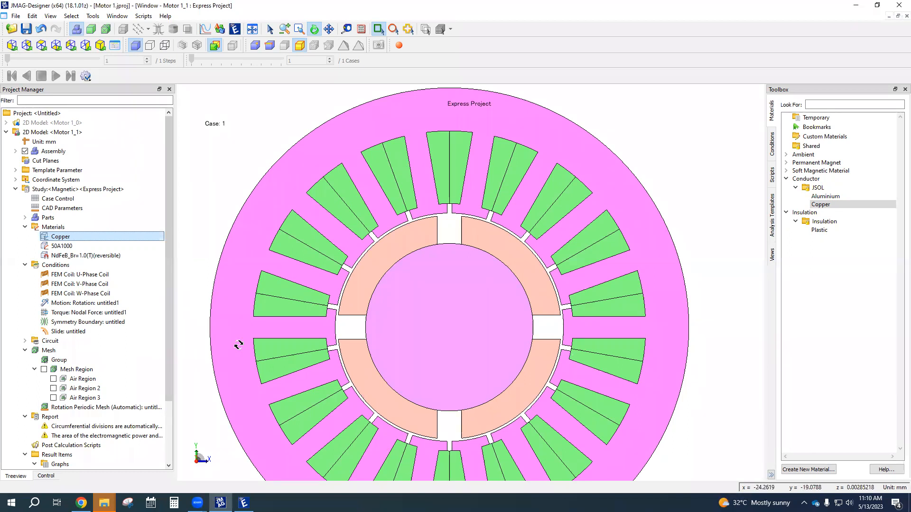
pyautogui.click(72, 247)
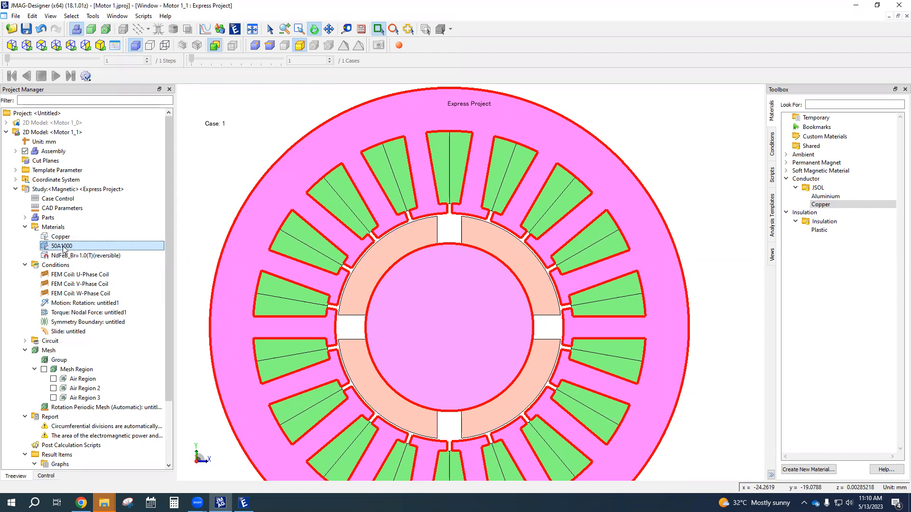
pyautogui.click(66, 238)
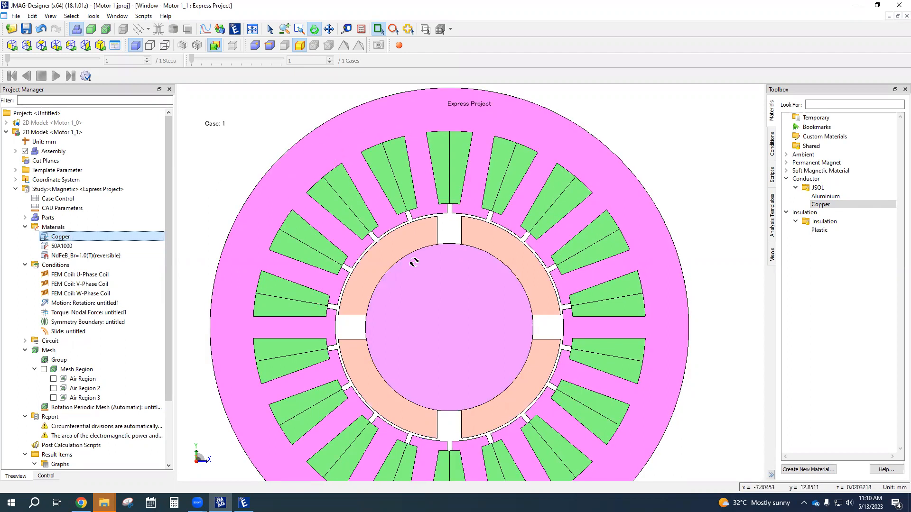
pyautogui.click(61, 247)
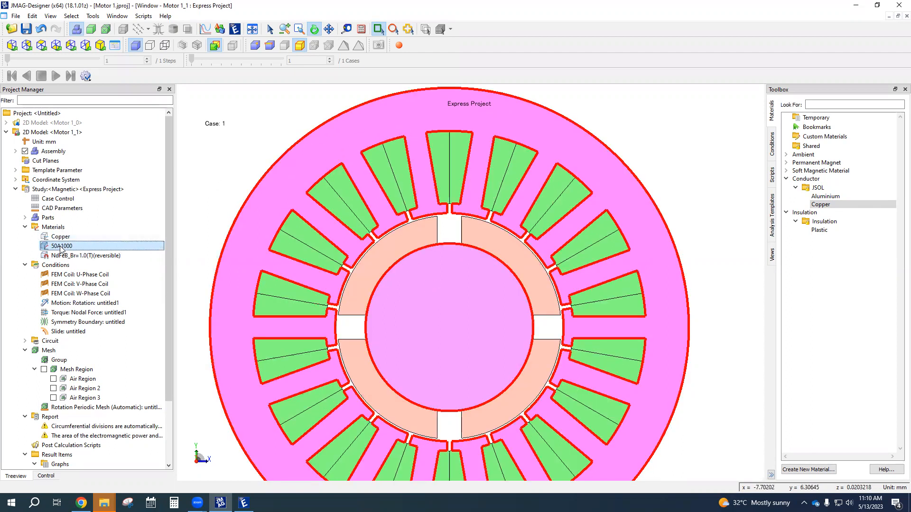
# Step: Examine the B-H curve of the 50A1000 steel in its material properties, enlarging the low-field region around the knee
pyautogui.doubleClick(61, 247)
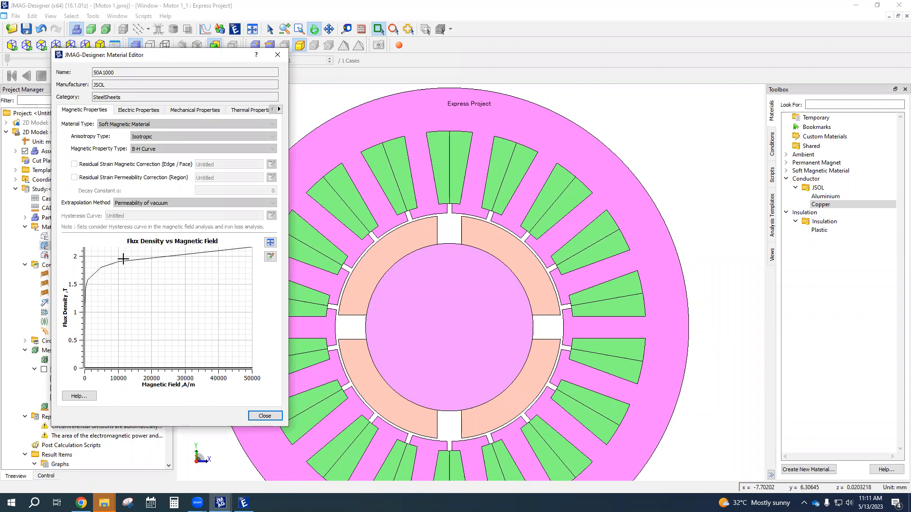
pyautogui.moveTo(183, 247); pyautogui.dragTo(85, 368)
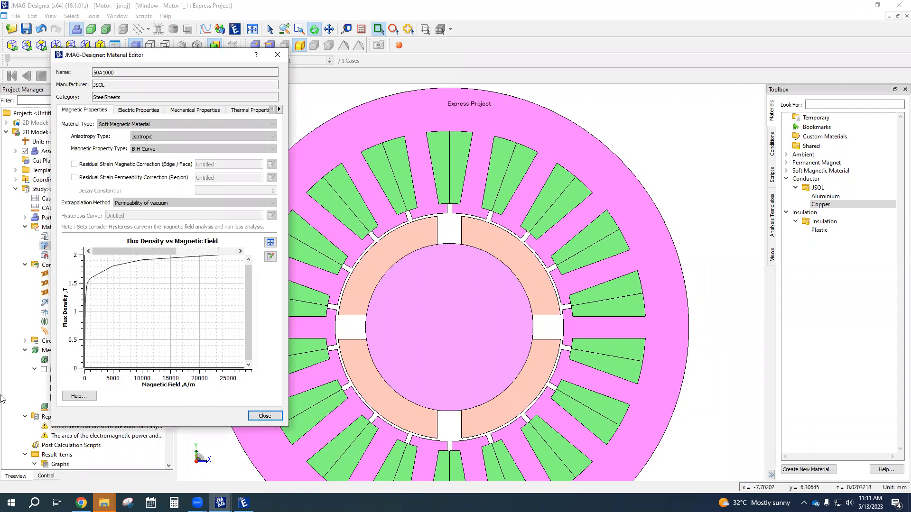
pyautogui.click(266, 243)
pyautogui.moveTo(113, 257); pyautogui.dragTo(84, 330)
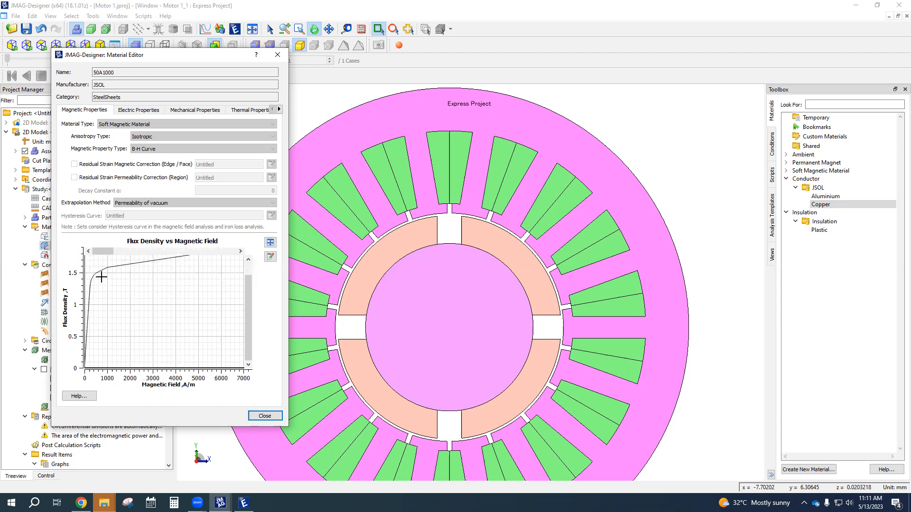
pyautogui.moveTo(124, 260); pyautogui.dragTo(84, 350)
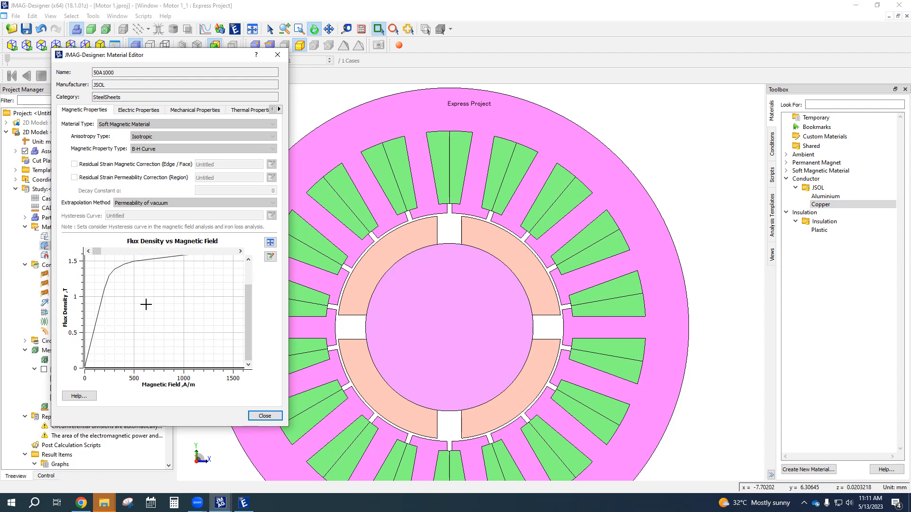
pyautogui.click(270, 242)
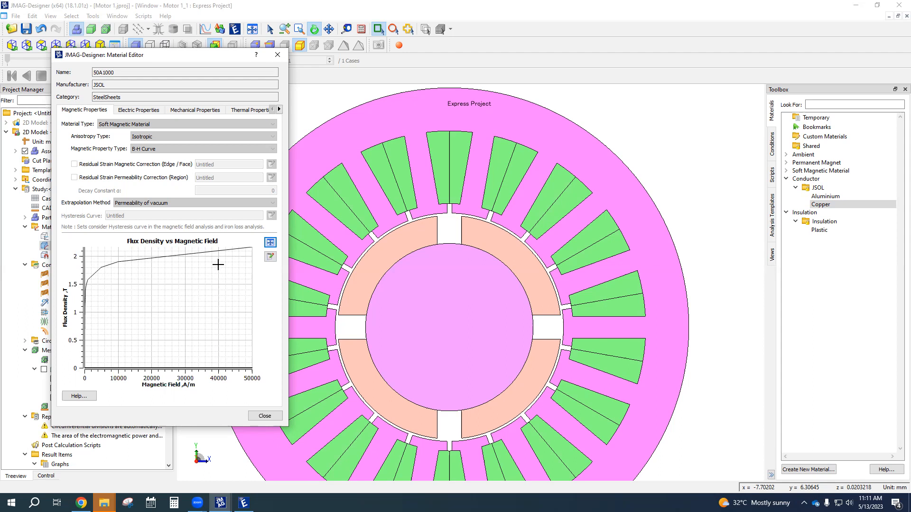
pyautogui.moveTo(97, 270); pyautogui.dragTo(3, 414)
pyautogui.moveTo(121, 259); pyautogui.dragTo(84, 368)
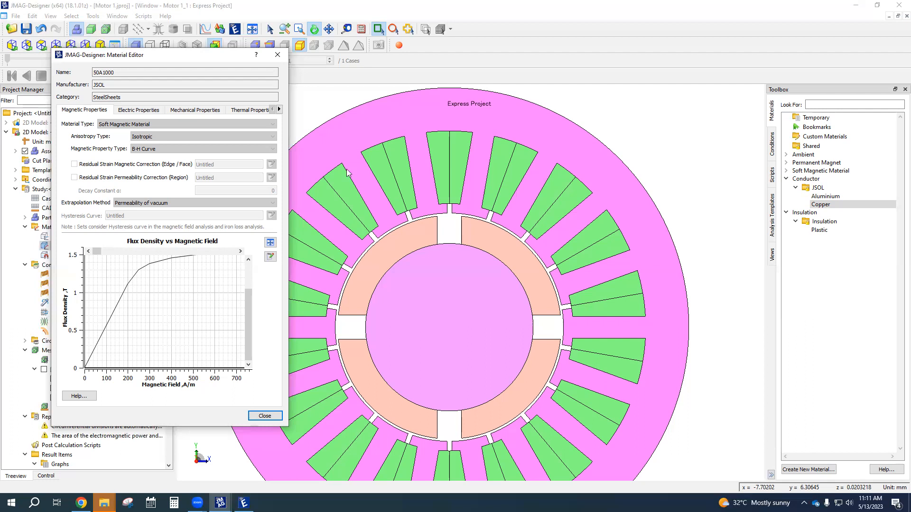
pyautogui.click(265, 416)
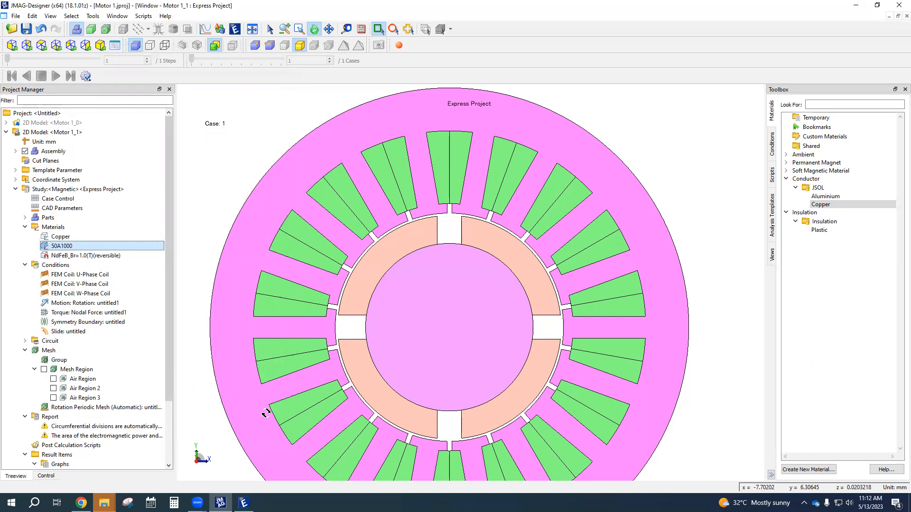
# Step: Compare the parts assigned to each study material and examine the flux density curve of the NdFeB_Br=1.0(T) magnet
pyautogui.click(62, 256)
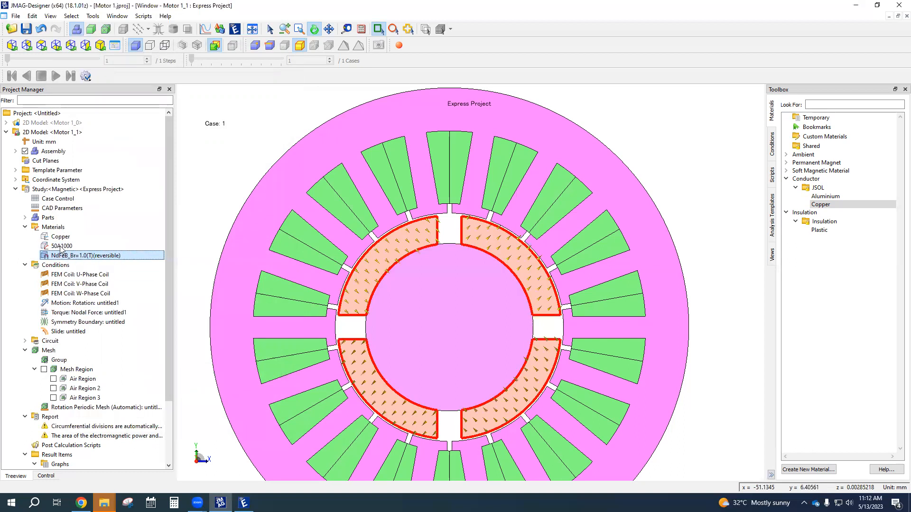
pyautogui.click(67, 237)
pyautogui.click(64, 248)
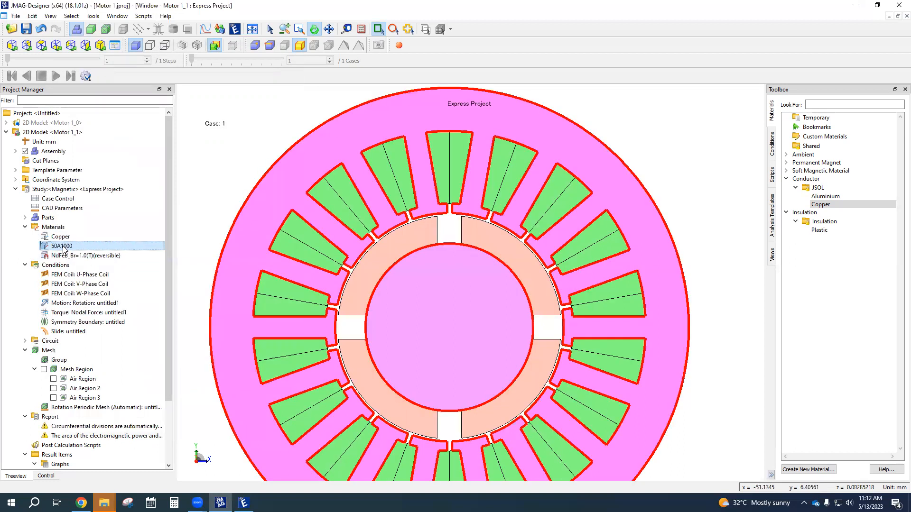
pyautogui.click(67, 256)
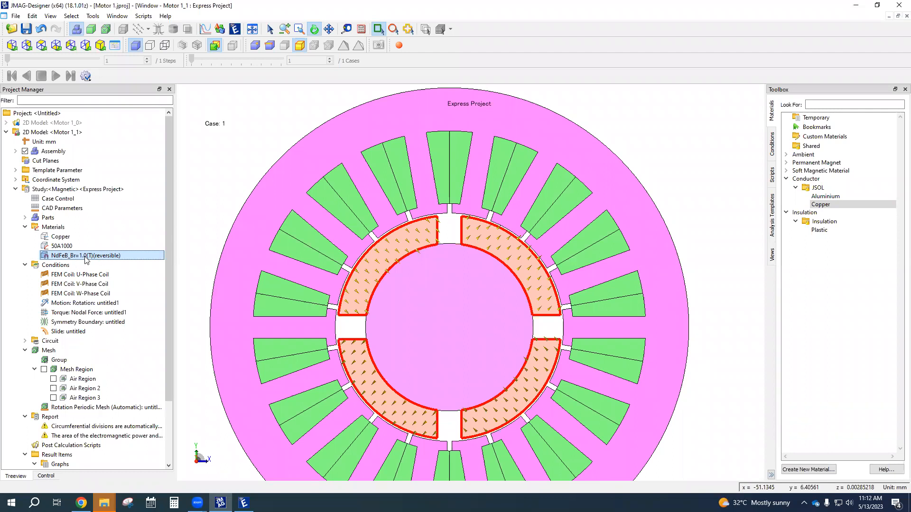
pyautogui.doubleClick(85, 256)
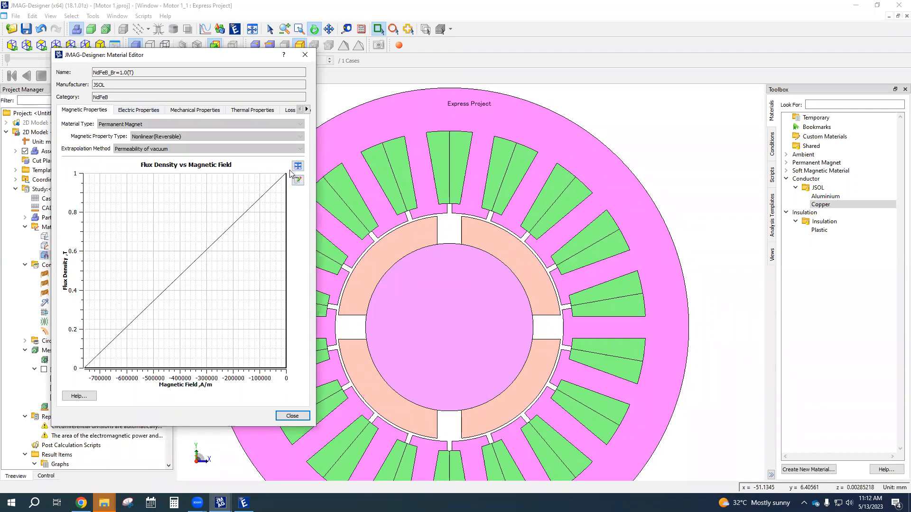
pyautogui.click(290, 416)
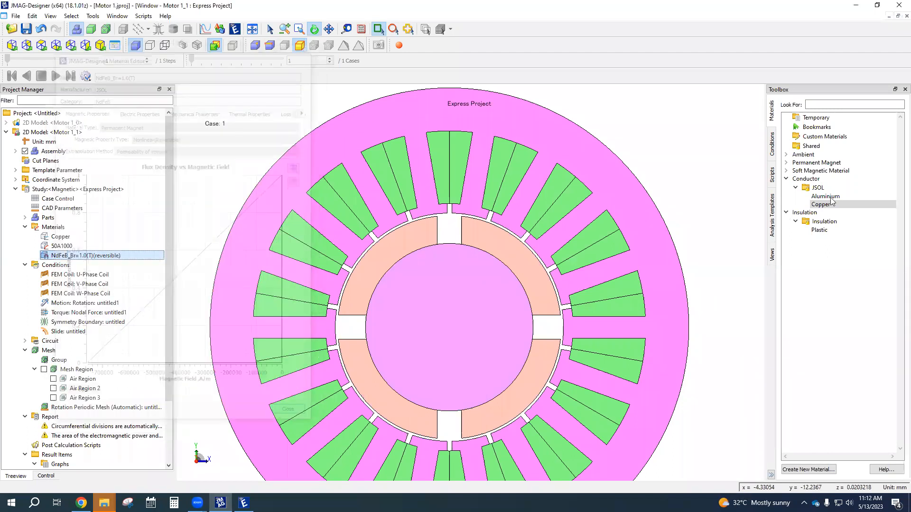
# Step: Expand the Permanent Magnet category of the material library and collapse its Ferrite group
pyautogui.click(786, 162)
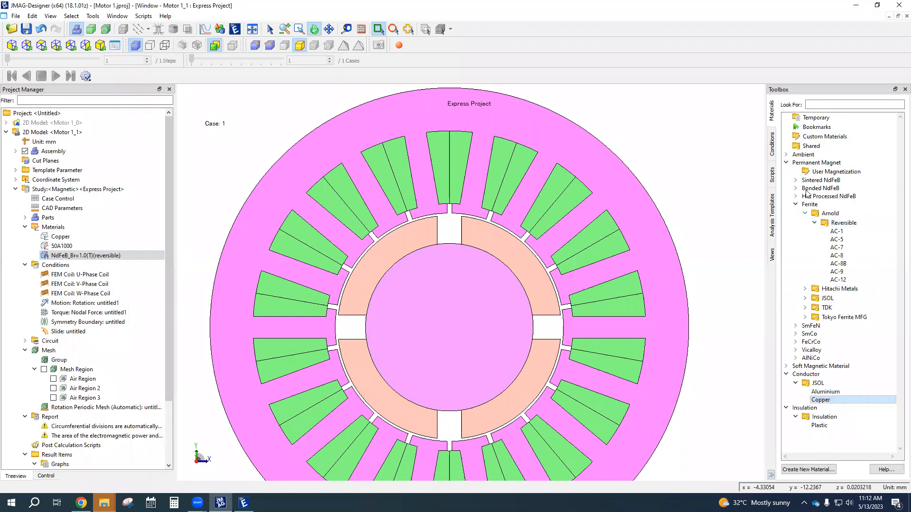
pyautogui.click(796, 205)
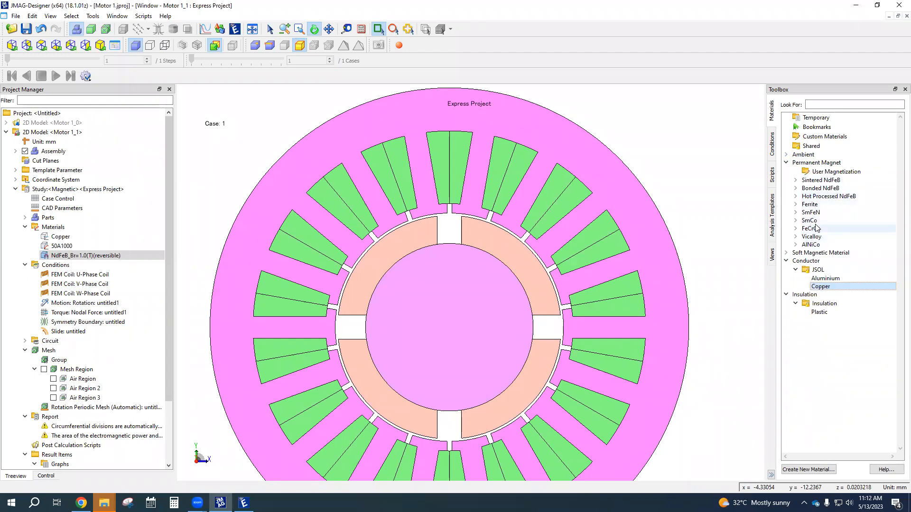
pyautogui.click(796, 204)
pyautogui.click(796, 205)
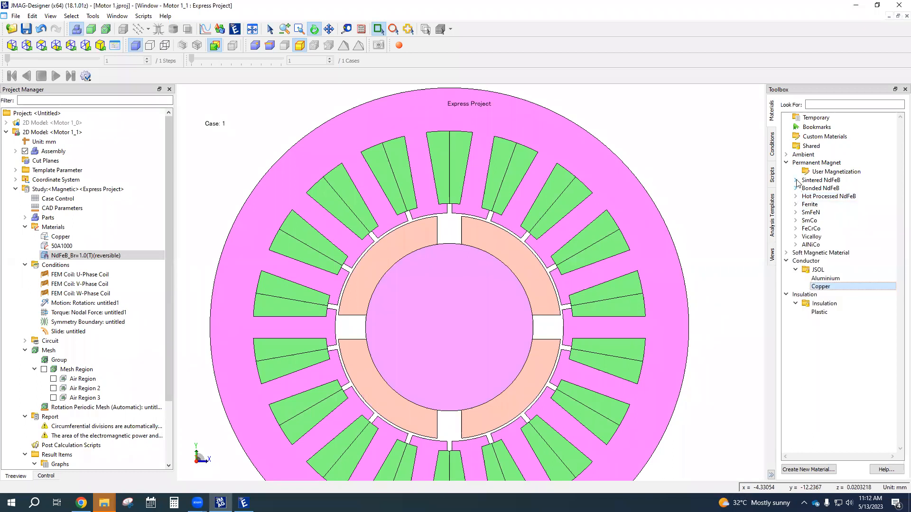
# Step: Open the properties of the irreversible sintered NdFeB magnet NMX-34EH from Hitachi Metals
pyautogui.click(795, 180)
pyautogui.click(805, 198)
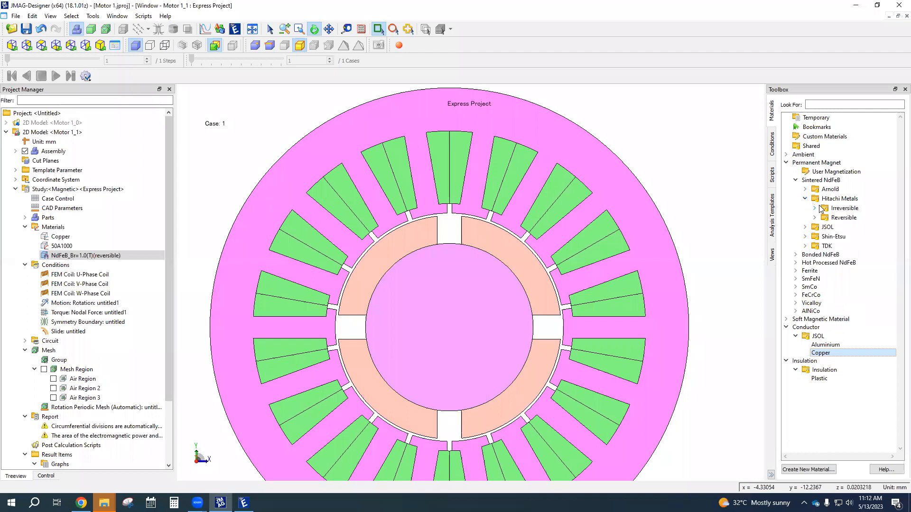
pyautogui.click(815, 208)
pyautogui.click(836, 217)
pyautogui.doubleClick(842, 216)
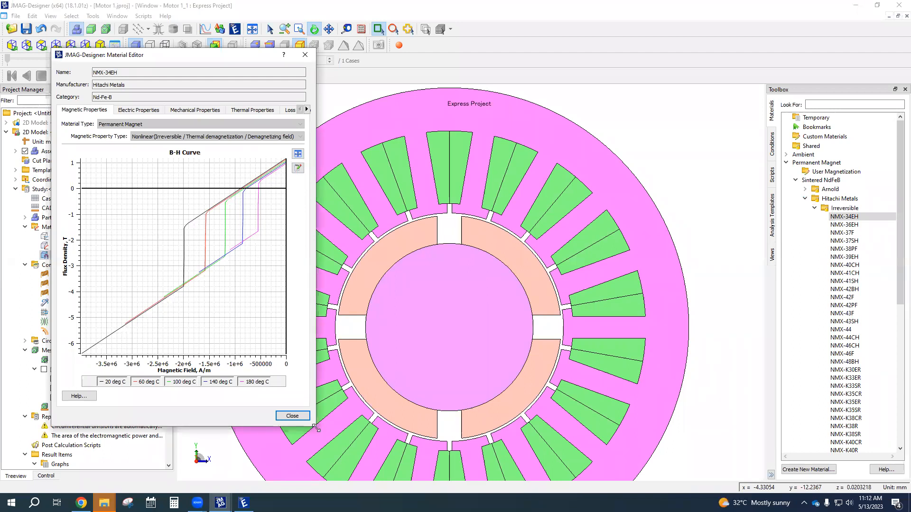
# Step: Enlarge and reposition the Material Editor to examine the NMX-34EH B-H curves at different temperatures
pyautogui.moveTo(317, 429); pyautogui.dragTo(407, 472)
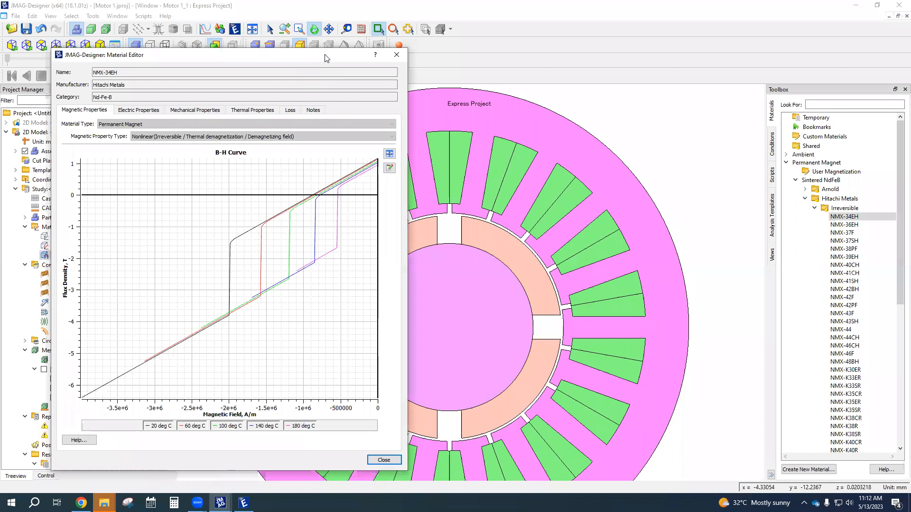
pyautogui.moveTo(342, 54); pyautogui.dragTo(355, 18)
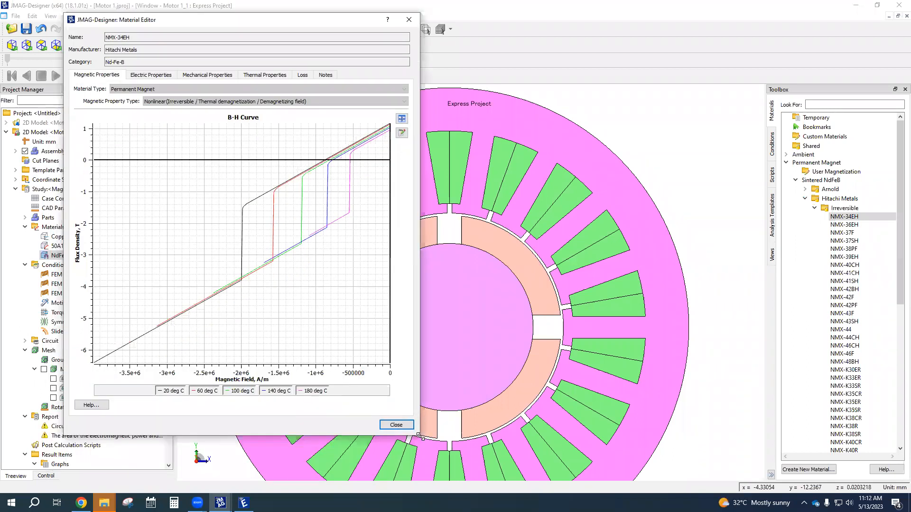
pyautogui.moveTo(418, 435); pyautogui.dragTo(438, 461)
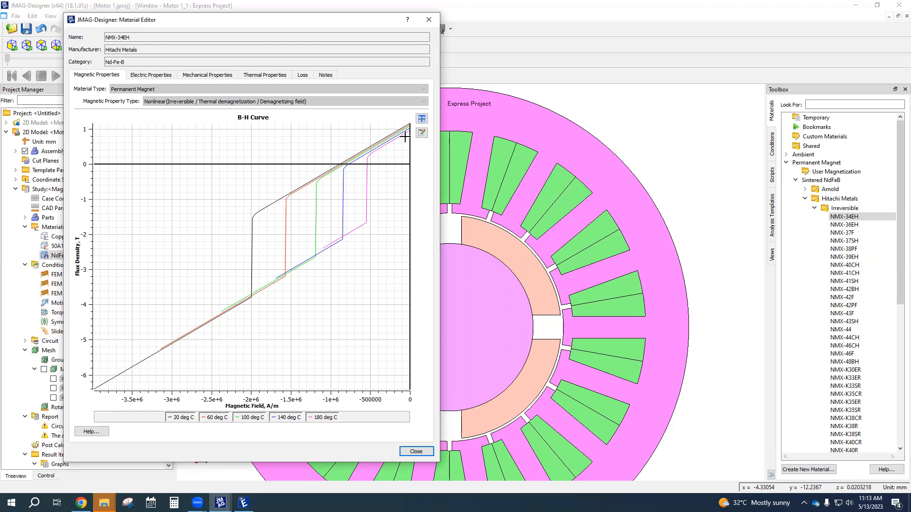
# Step: Examine the NMX-34EH curves near zero magnetic field, then hide and redisplay the five temperature curves one by one
pyautogui.click(421, 119)
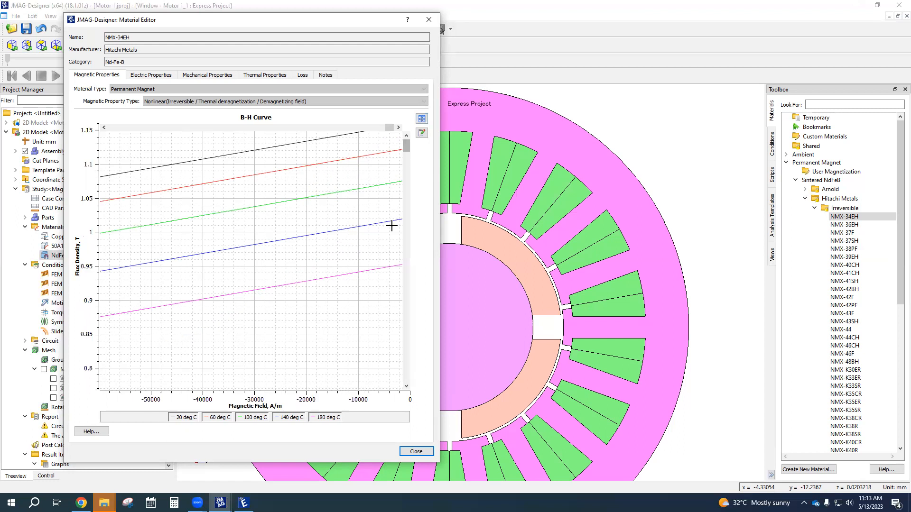
pyautogui.click(421, 118)
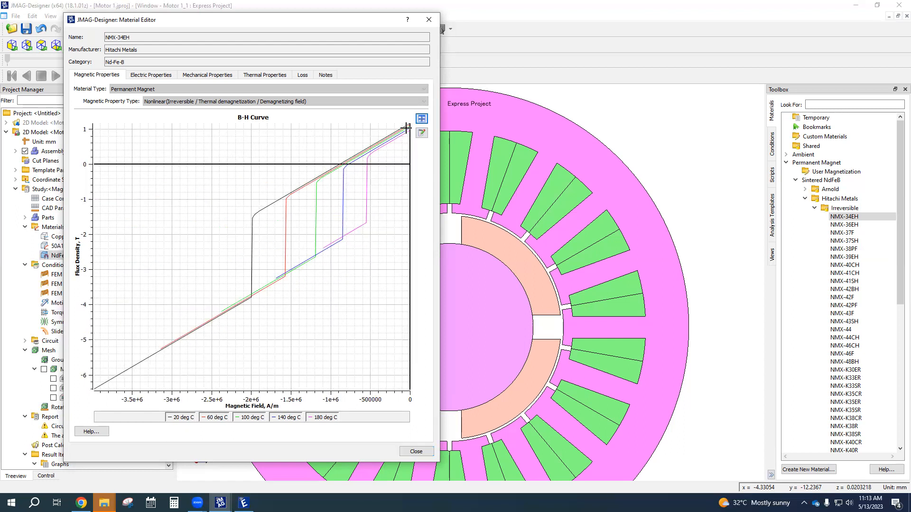
pyautogui.click(185, 417)
pyautogui.click(214, 418)
pyautogui.click(250, 417)
pyautogui.click(287, 418)
pyautogui.click(323, 417)
pyautogui.click(184, 419)
pyautogui.click(209, 418)
pyautogui.click(251, 419)
pyautogui.click(288, 418)
pyautogui.click(319, 419)
# Step: Hide the 100, 140 and 180 deg C curves to compare only the 20 and 60 deg C curves
pyautogui.click(248, 420)
pyautogui.click(287, 420)
pyautogui.click(316, 419)
pyautogui.click(291, 420)
pyautogui.click(314, 421)
pyautogui.click(287, 420)
pyautogui.click(315, 421)
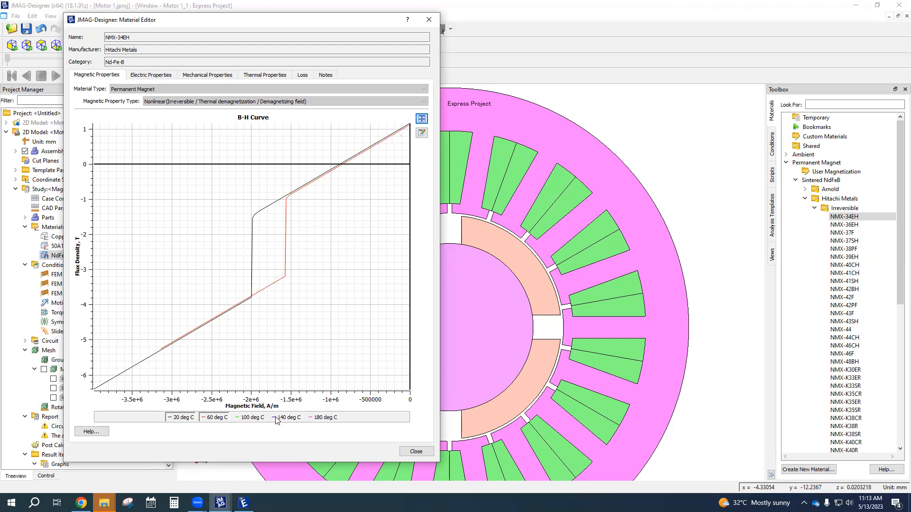
# Step: Compare the 60 and 100 deg C curves on their own, and redisplay the 20 deg C curve alongside them
pyautogui.click(219, 419)
pyautogui.click(181, 417)
pyautogui.click(209, 418)
pyautogui.click(251, 418)
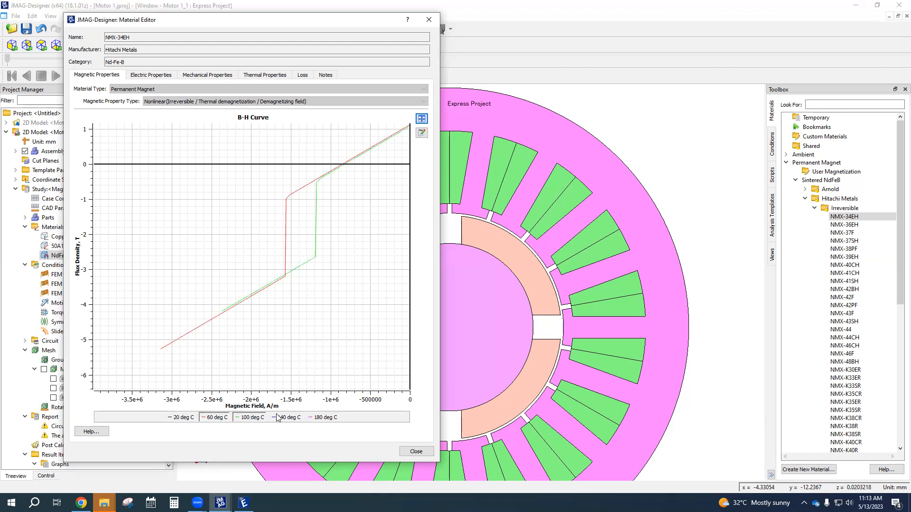
pyautogui.click(282, 417)
pyautogui.click(281, 417)
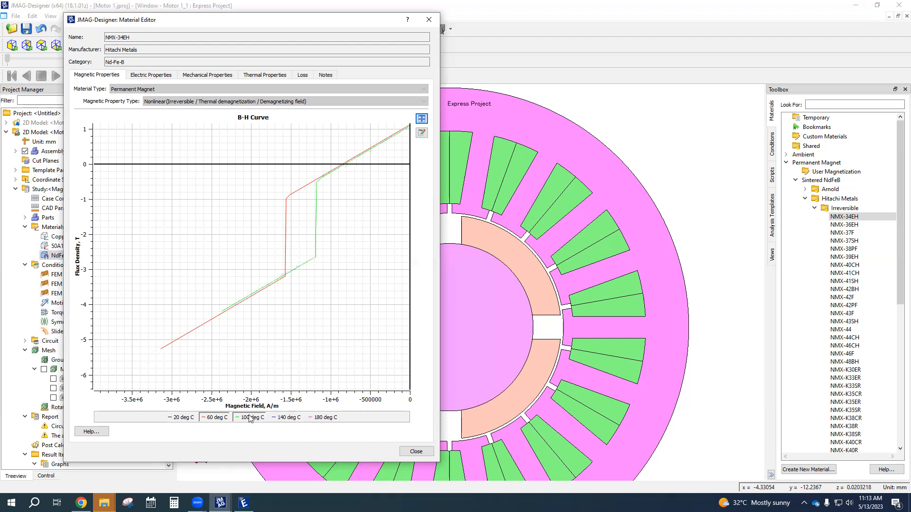
pyautogui.click(194, 419)
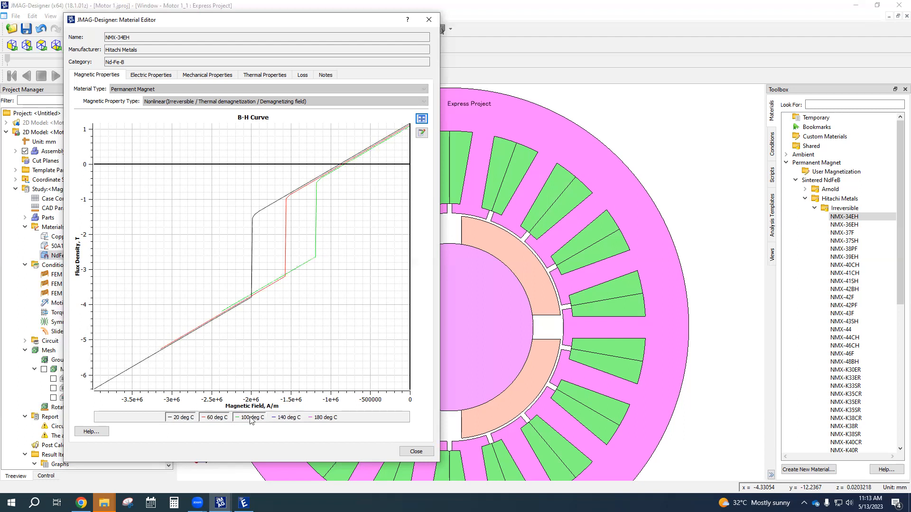
# Step: Magnify the 20, 60 and 100 deg C curves near zero magnetic field to compare their remanent flux densities
pyautogui.moveTo(405, 131); pyautogui.dragTo(424, 107)
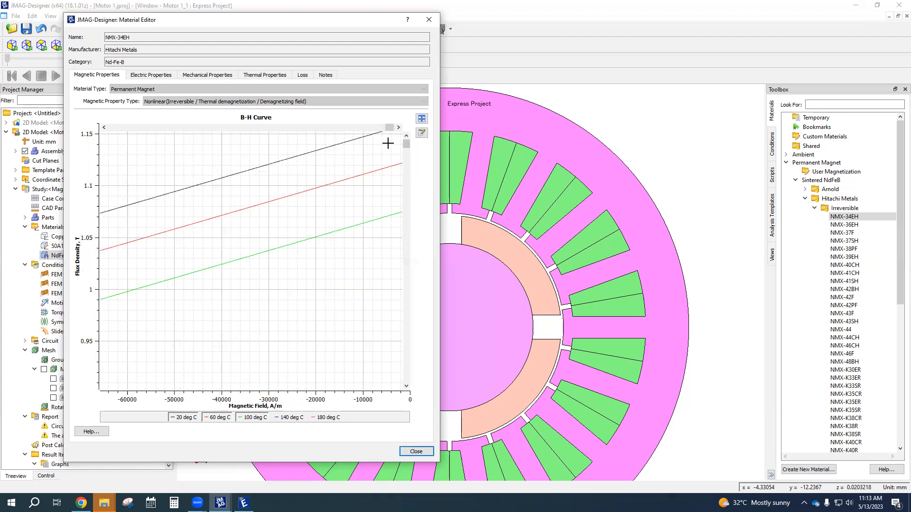
pyautogui.click(422, 118)
pyautogui.moveTo(398, 145); pyautogui.dragTo(427, 108)
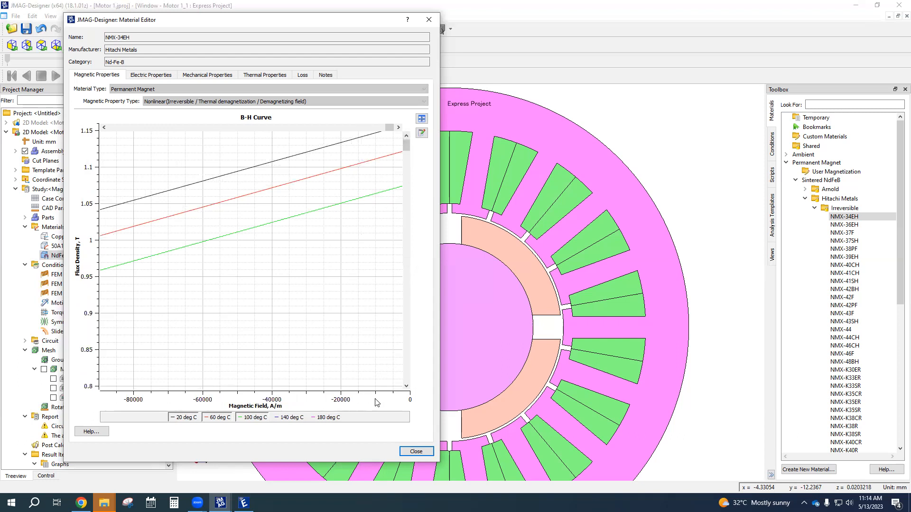
pyautogui.click(186, 418)
pyautogui.click(186, 417)
pyautogui.click(218, 412)
pyautogui.click(217, 413)
pyautogui.click(421, 119)
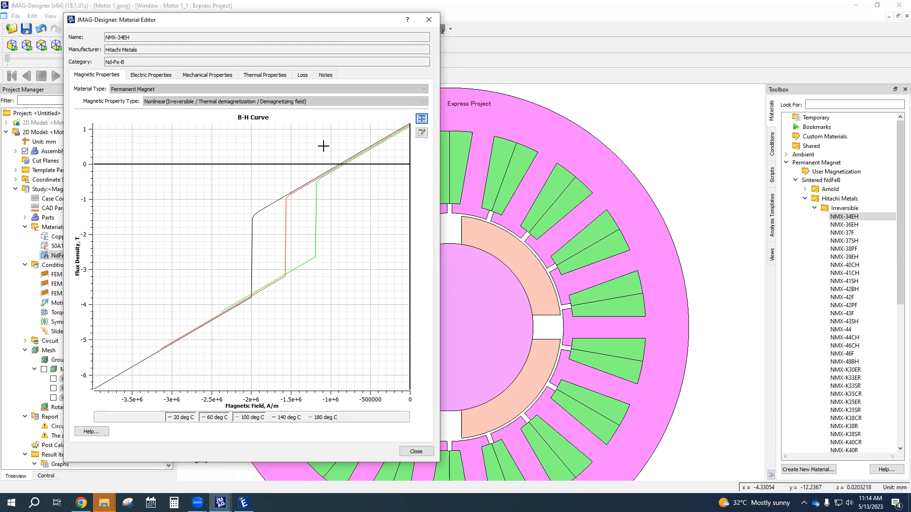
# Step: Magnify the zero flux density crossings of the 20, 60 and 100 deg C curves to compare their coercive fields
pyautogui.moveTo(323, 146); pyautogui.dragTo(363, 190)
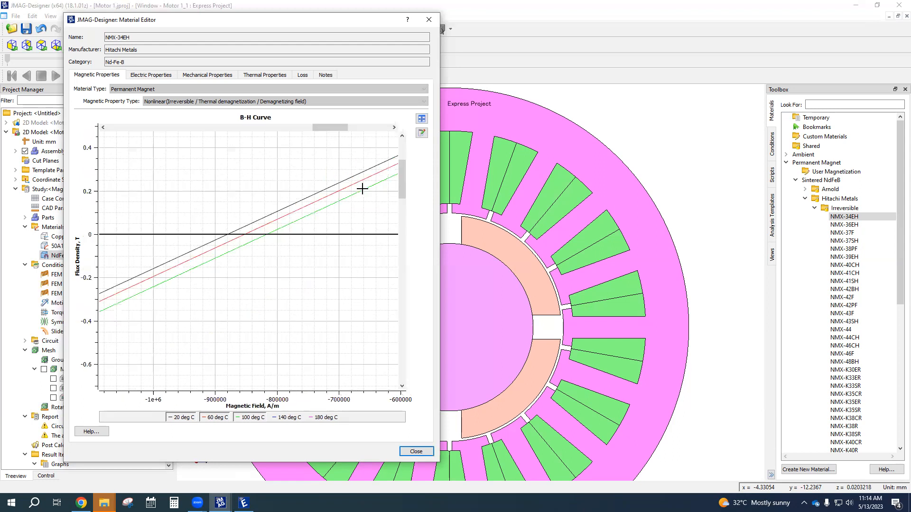
pyautogui.moveTo(212, 223); pyautogui.dragTo(289, 255)
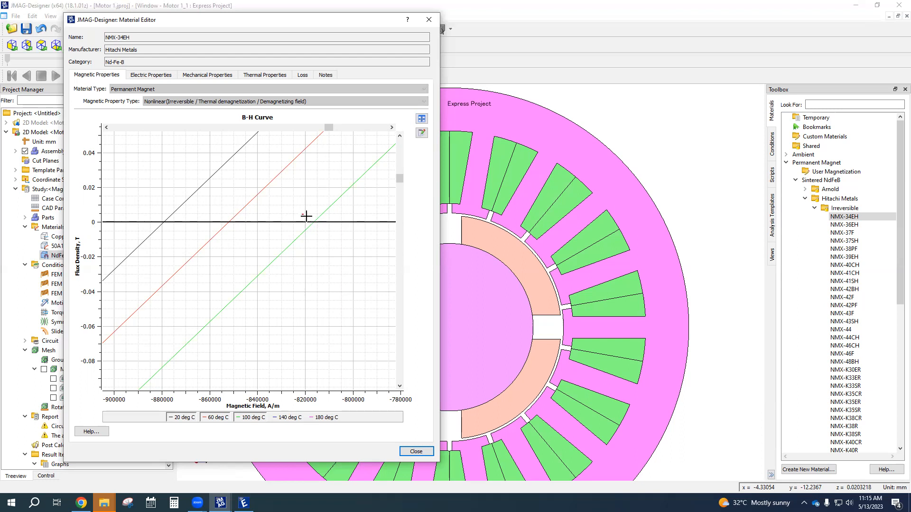
pyautogui.moveTo(297, 209); pyautogui.dragTo(302, 215)
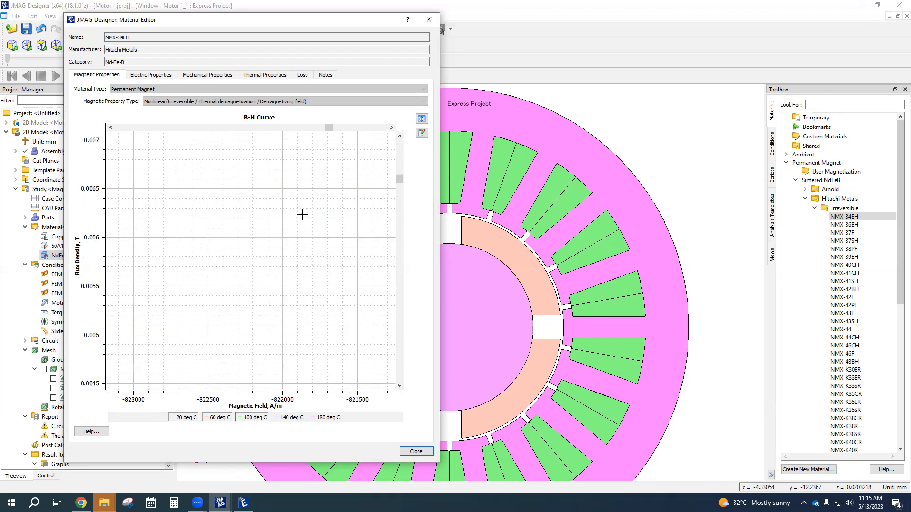
pyautogui.click(422, 119)
pyautogui.moveTo(323, 157); pyautogui.dragTo(363, 180)
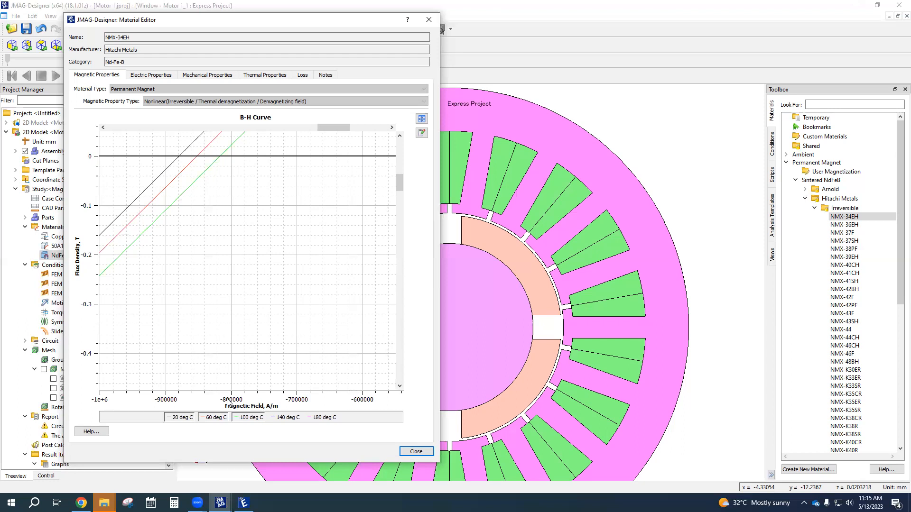
# Step: Isolate the 20 deg C curve, examine its zero flux density crossing closely and restore the full graph
pyautogui.click(209, 419)
pyautogui.click(247, 416)
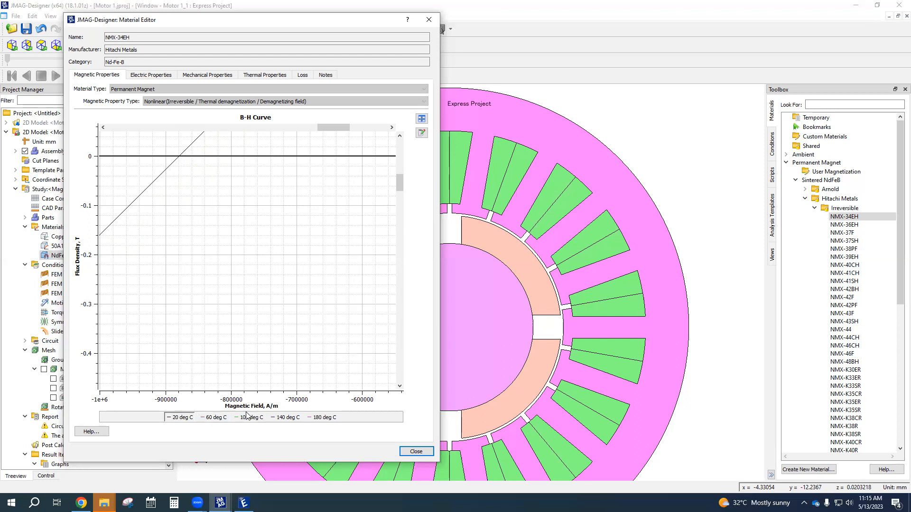
pyautogui.moveTo(168, 150); pyautogui.dragTo(203, 178)
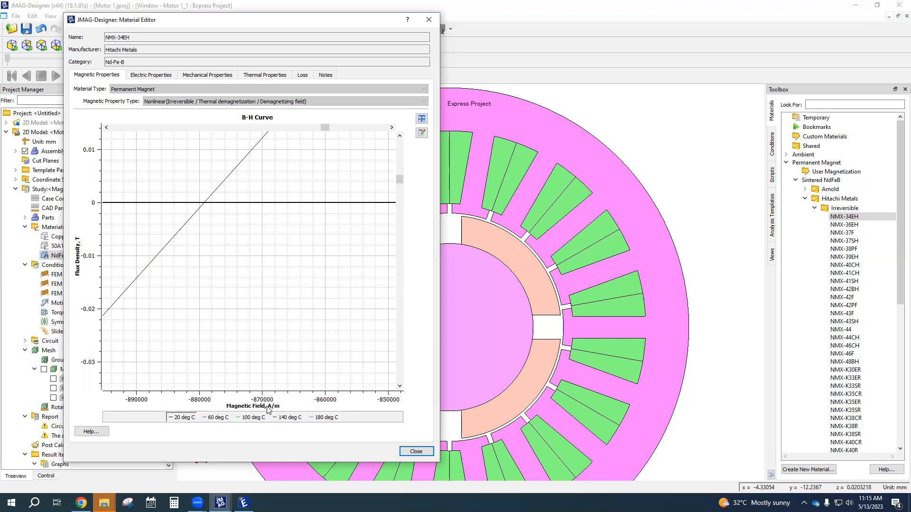
pyautogui.moveTo(197, 194); pyautogui.dragTo(220, 220)
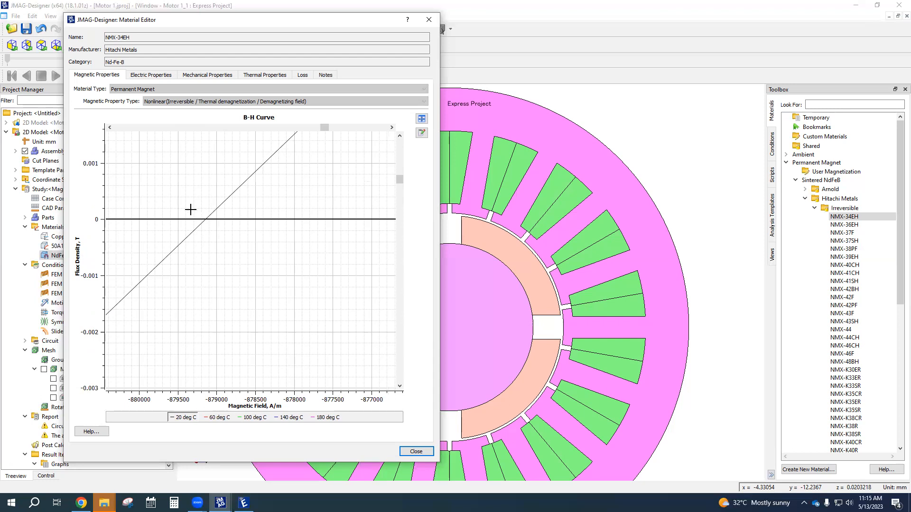
pyautogui.click(421, 119)
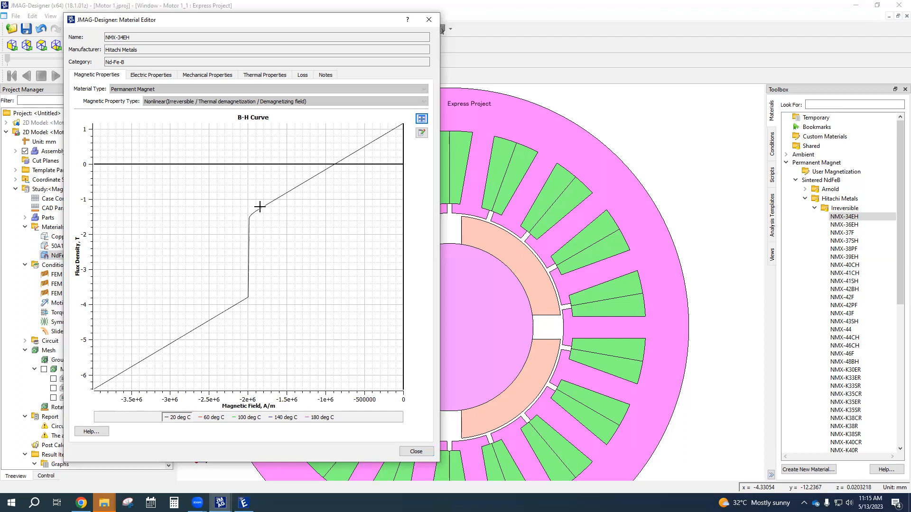
# Step: Redisplay the 60, 100, 140 and 180 deg C curves and close the Material Editor
pyautogui.click(208, 418)
pyautogui.click(242, 417)
pyautogui.click(272, 417)
pyautogui.click(308, 417)
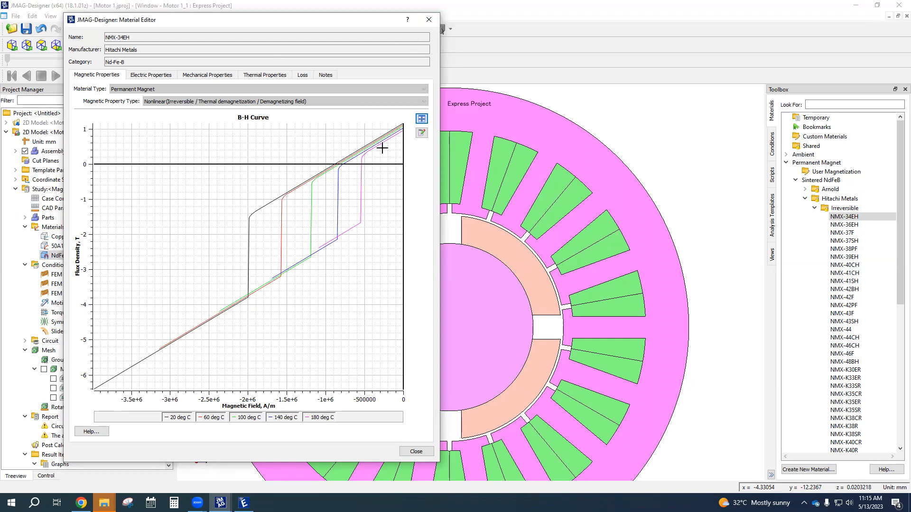
pyautogui.click(428, 20)
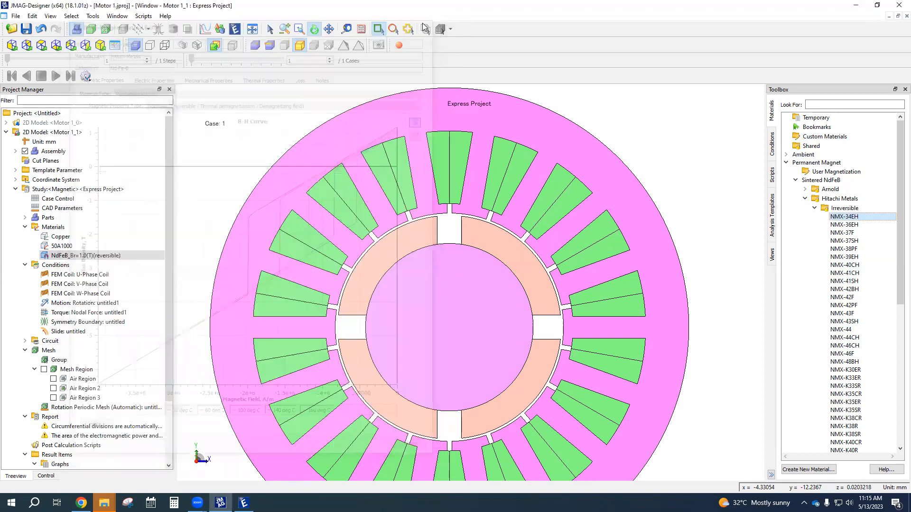
# Step: Highlight the motor parts that use the Copper and NdFeB_Br=1.0(T) materials
pyautogui.click(60, 237)
pyautogui.click(79, 255)
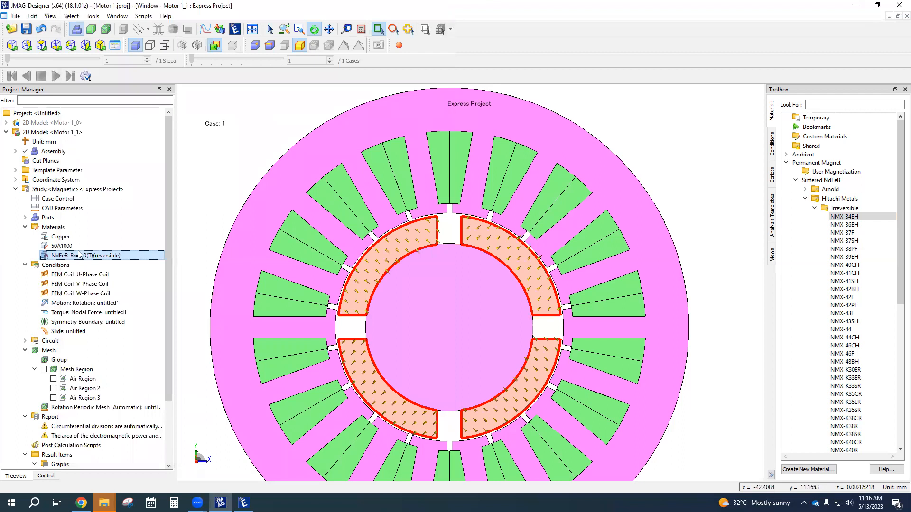
pyautogui.click(79, 264)
pyautogui.click(82, 257)
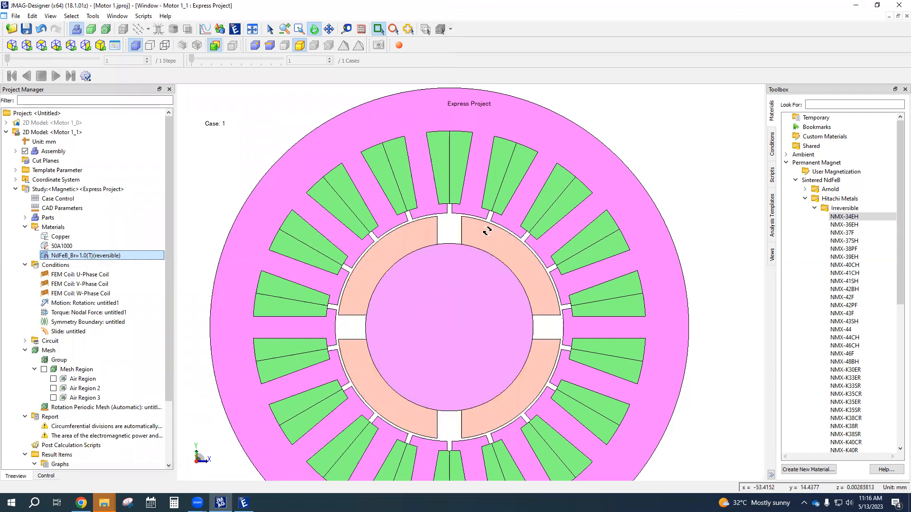
# Step: List the study's parts and examine the rotor magnet and rotor core with their assigned materials
pyautogui.click(25, 226)
pyautogui.click(25, 218)
pyautogui.click(43, 246)
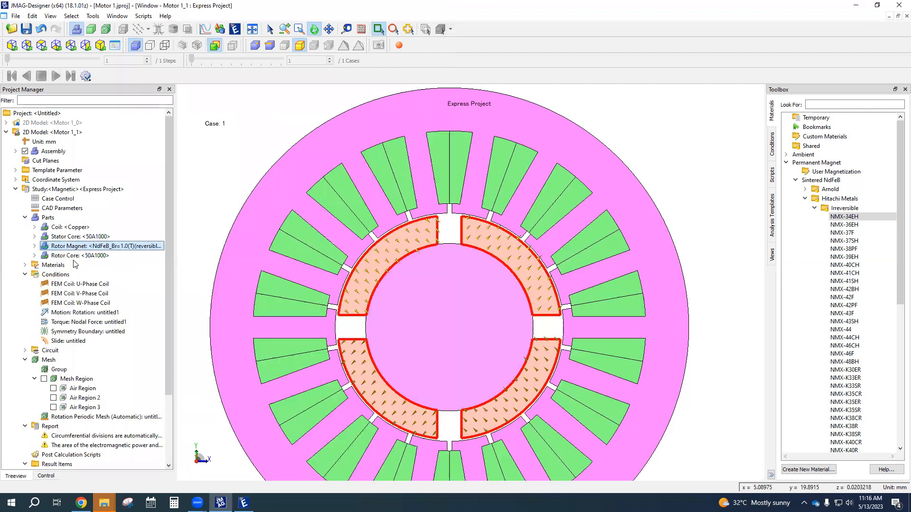
pyautogui.click(44, 256)
pyautogui.click(35, 255)
pyautogui.click(35, 255)
pyautogui.click(35, 246)
pyautogui.click(71, 246)
pyautogui.scroll(2, 546, 245)
pyautogui.scroll(-2, 499, 247)
pyautogui.scroll(2, 544, 232)
pyautogui.scroll(-2, 543, 306)
pyautogui.scroll(1, 502, 335)
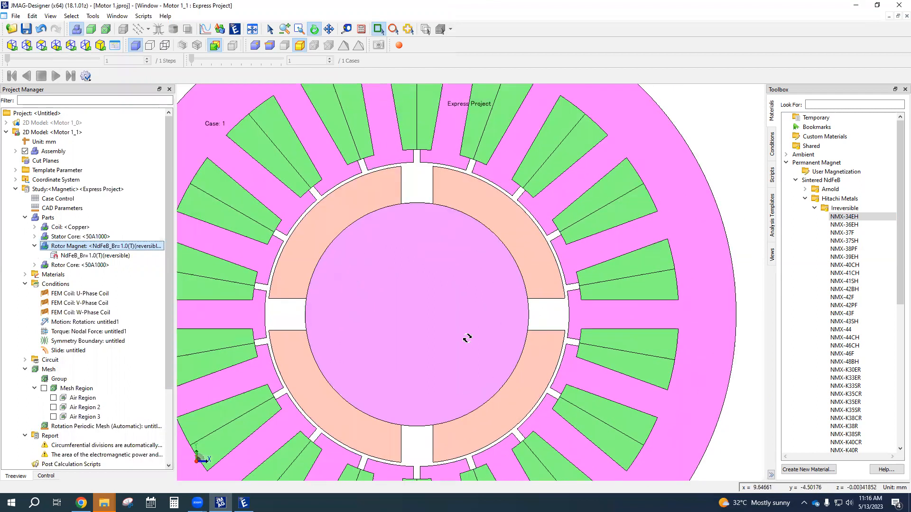
# Step: Switch to Chrome to view the 3D induction machine images, and return to JMAG-Designer
pyautogui.click(81, 503)
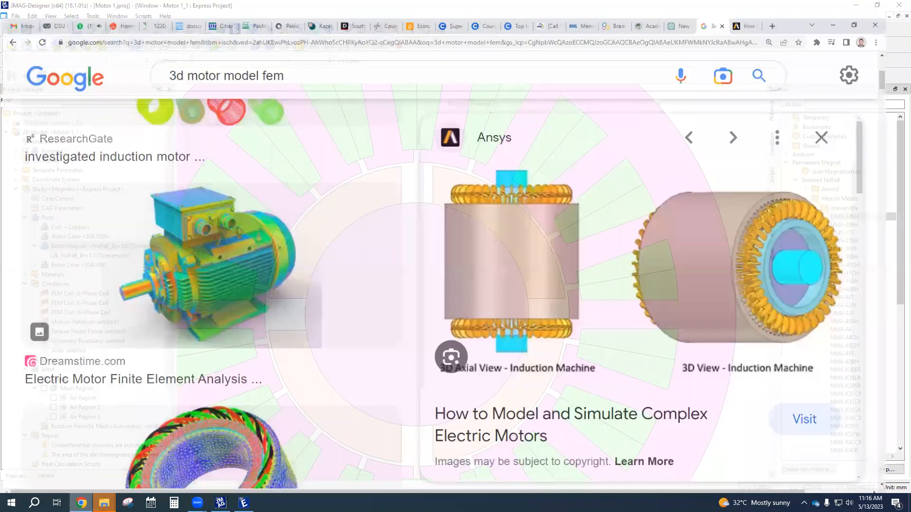
pyautogui.click(81, 503)
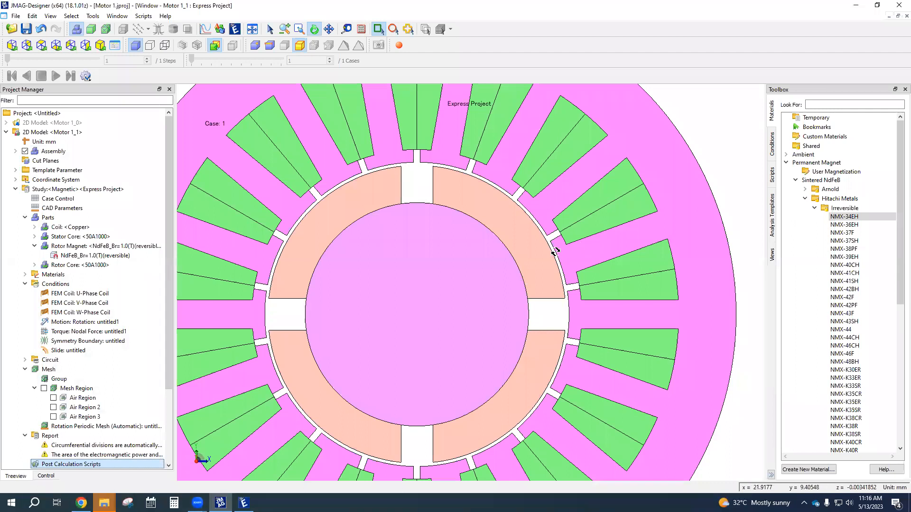
# Step: Collapse the parts list, then highlight the regions of the torque condition and of the NdFeB_Br=1.0(T) material
pyautogui.click(85, 331)
pyautogui.click(70, 226)
pyautogui.doubleClick(48, 217)
pyautogui.click(78, 284)
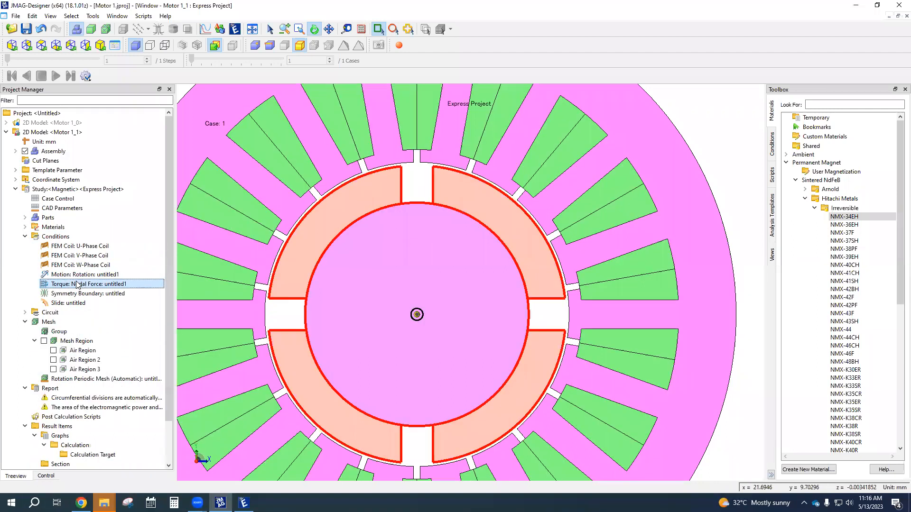
pyautogui.click(25, 227)
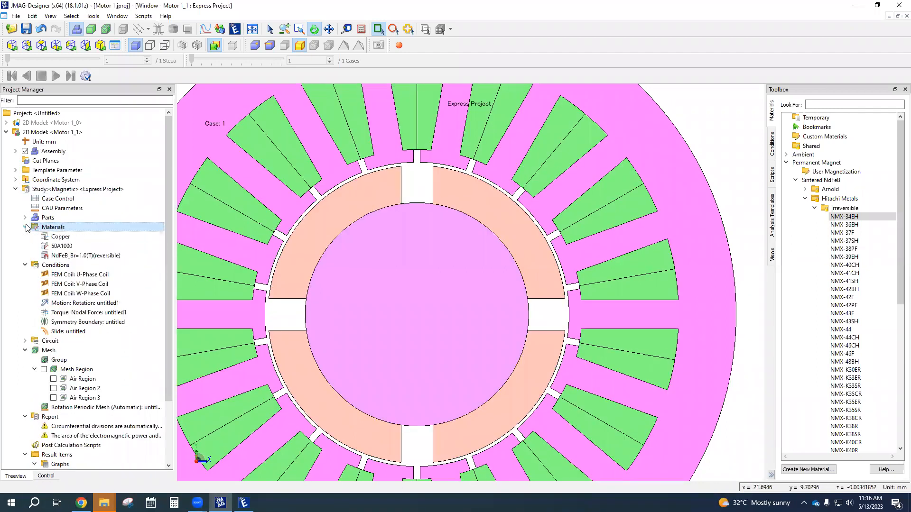
pyautogui.click(81, 257)
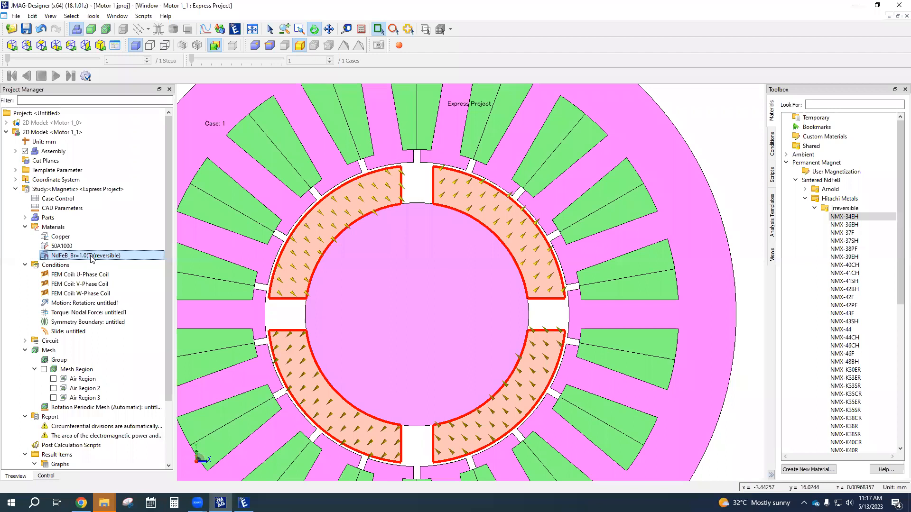
# Step: Collapse the materials list and examine the regions assigned to the FEM coil and rotation motion conditions
pyautogui.click(61, 236)
pyautogui.click(53, 227)
pyautogui.click(25, 226)
pyautogui.click(76, 246)
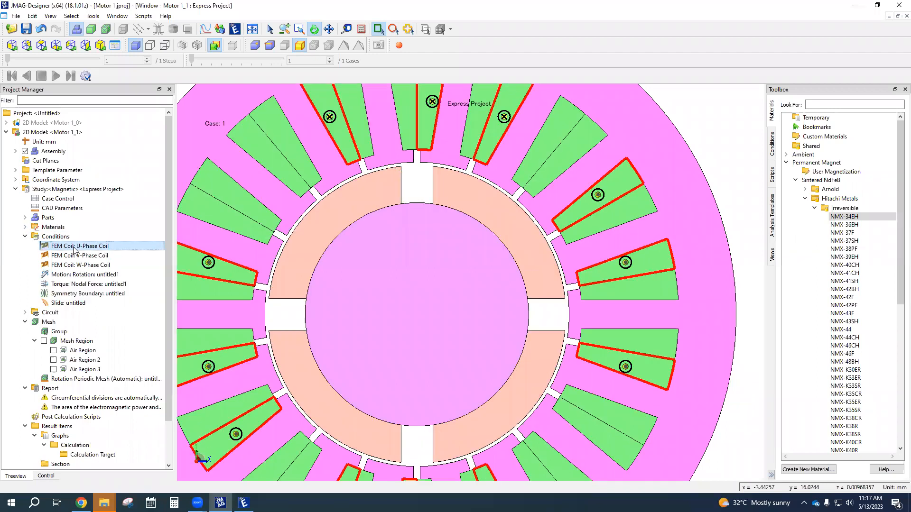
pyautogui.click(57, 237)
pyautogui.click(61, 246)
pyautogui.click(74, 275)
pyautogui.click(74, 265)
pyautogui.click(75, 247)
# Step: Open the magnetic study's circuit for editing and magnify the current source and star connection
pyautogui.click(74, 189)
pyautogui.rightClick(75, 190)
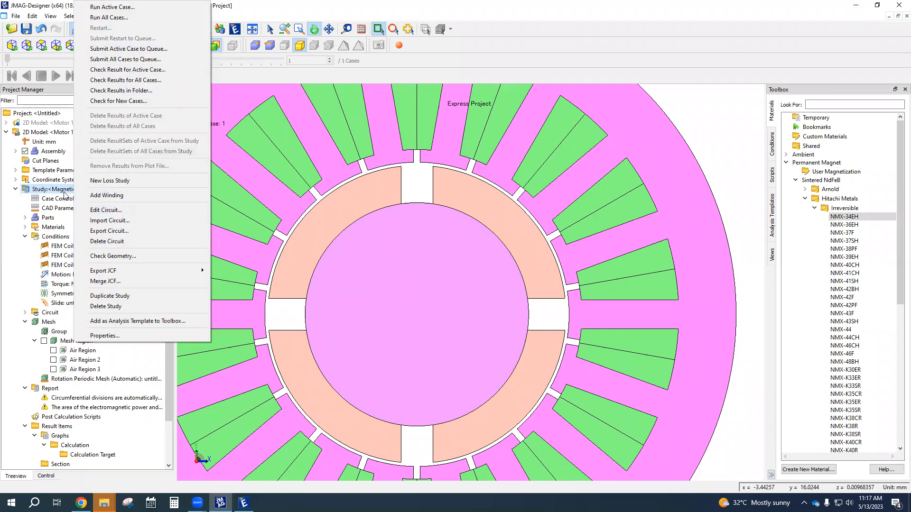
pyautogui.click(109, 210)
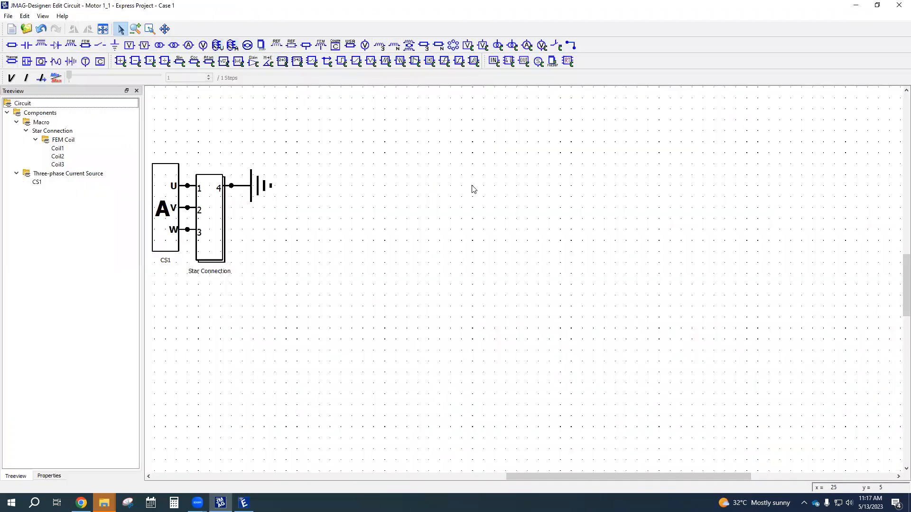
pyautogui.scroll(2, 486, 183)
pyautogui.scroll(-3, 486, 183)
pyautogui.scroll(3, 312, 253)
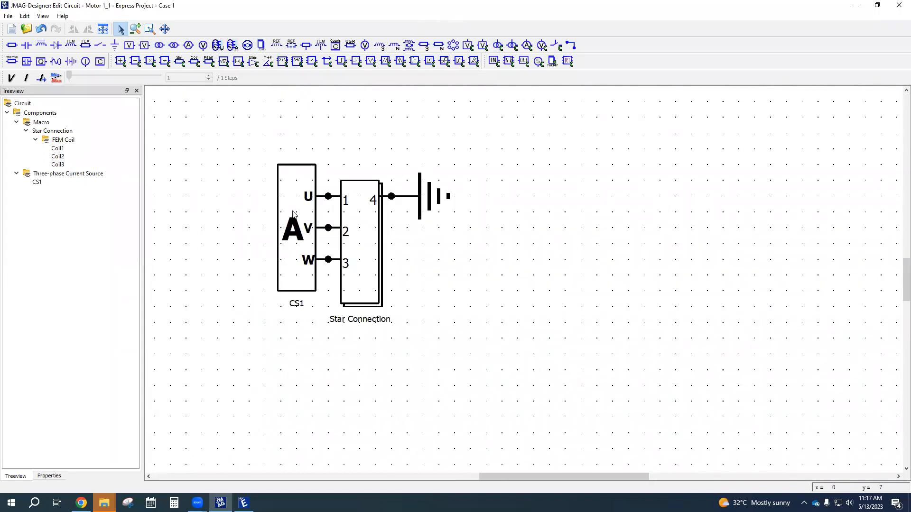
# Step: Place another three-phase current source in the empty area beyond the grounded star connection
pyautogui.click(286, 270)
pyautogui.scroll(1, 286, 270)
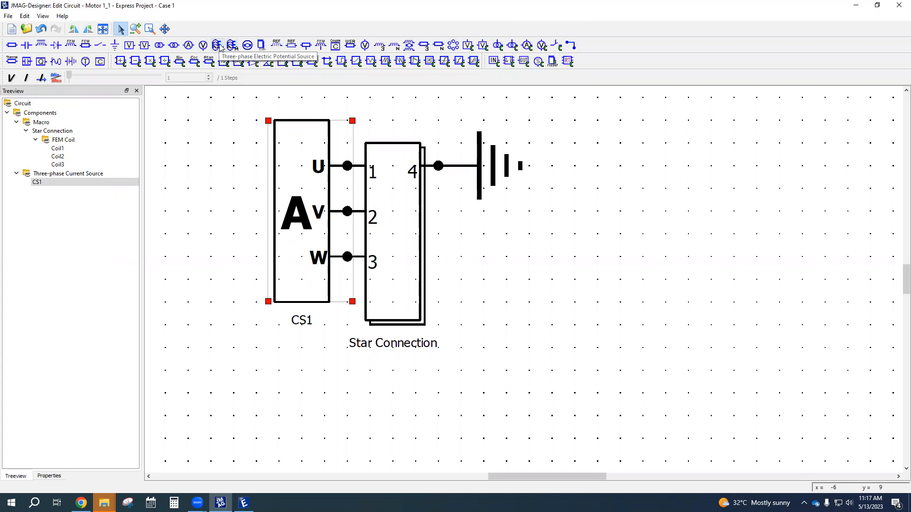
pyautogui.click(232, 45)
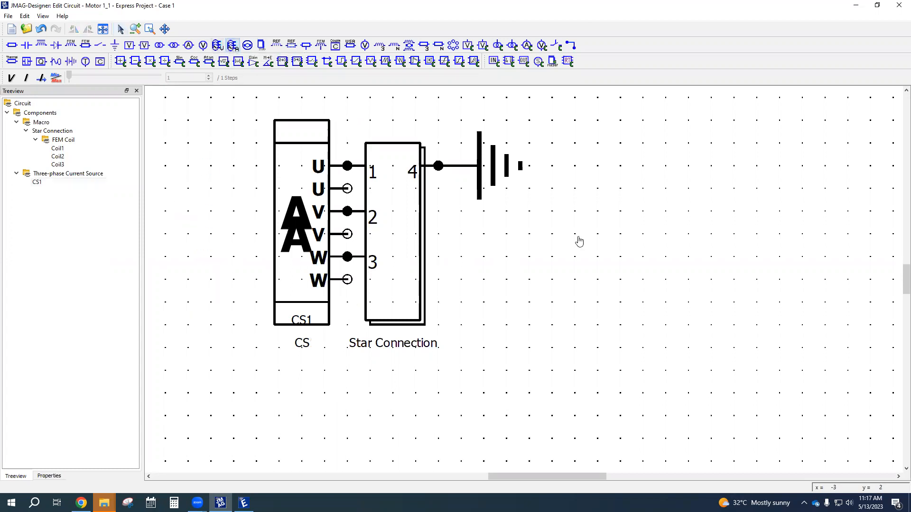
pyautogui.click(627, 243)
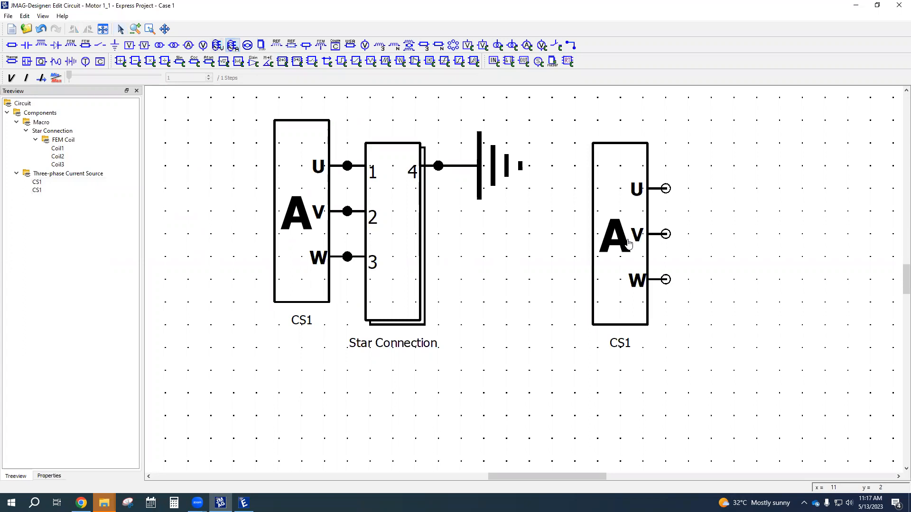
# Step: Set the X-axis type of the current source connected to the star connection to Time, and return to the motor model
pyautogui.press('Escape')
pyautogui.click(296, 213)
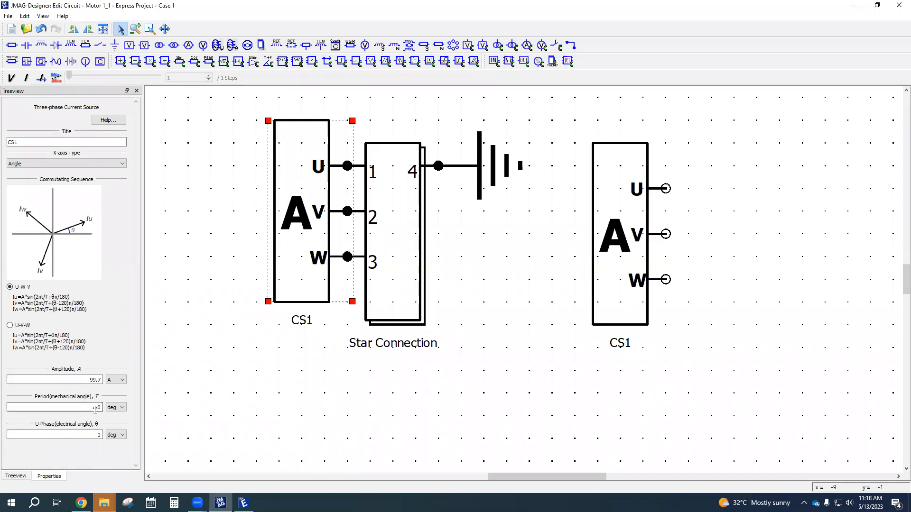
pyautogui.click(49, 162)
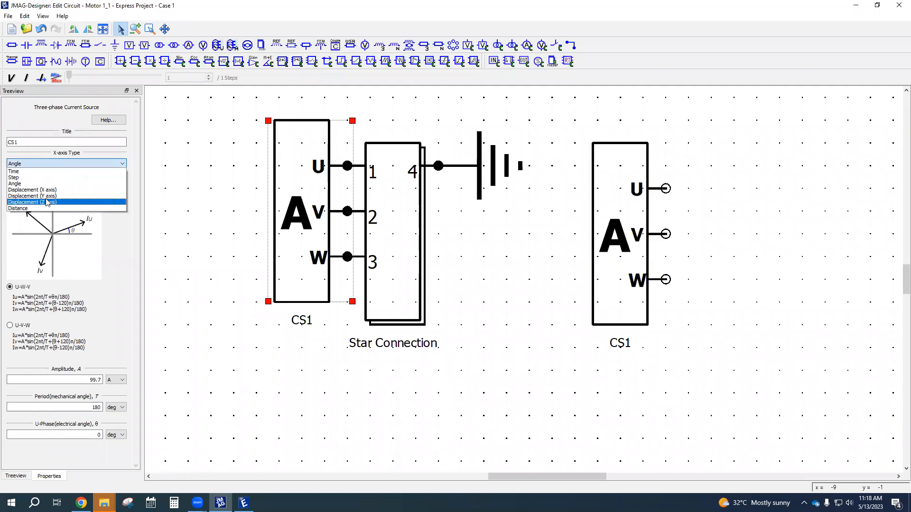
pyautogui.click(23, 171)
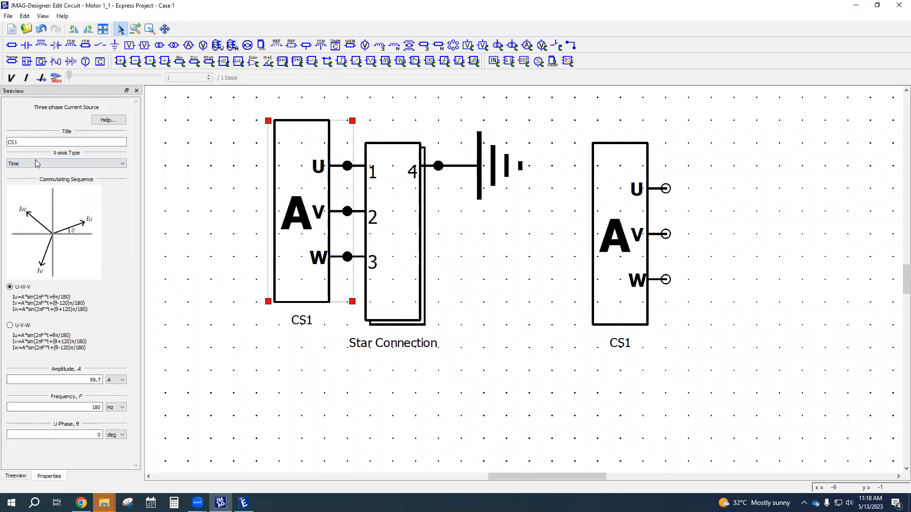
pyautogui.moveTo(92, 408); pyautogui.dragTo(156, 409)
pyautogui.click(898, 5)
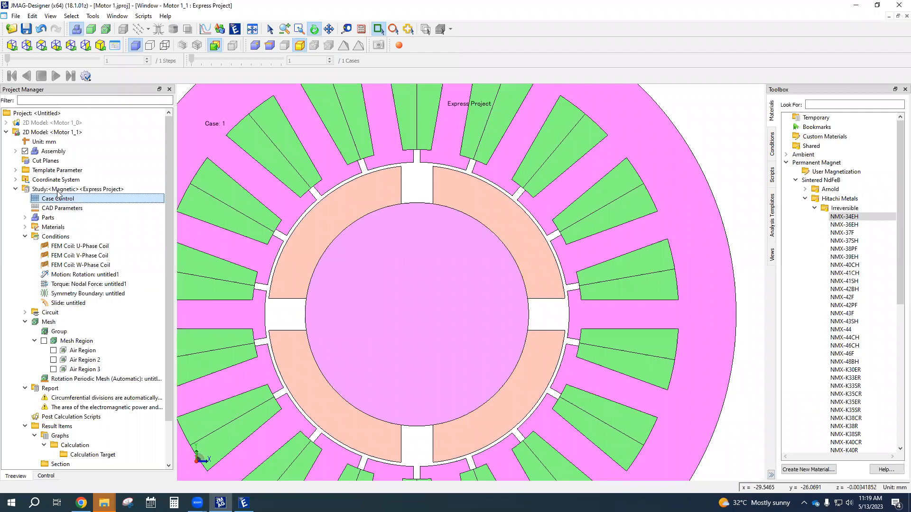
# Step: Reopen the magnetic study's circuit and set the connected three-phase current source's frequency to 100 Hz
pyautogui.rightClick(57, 191)
pyautogui.click(95, 210)
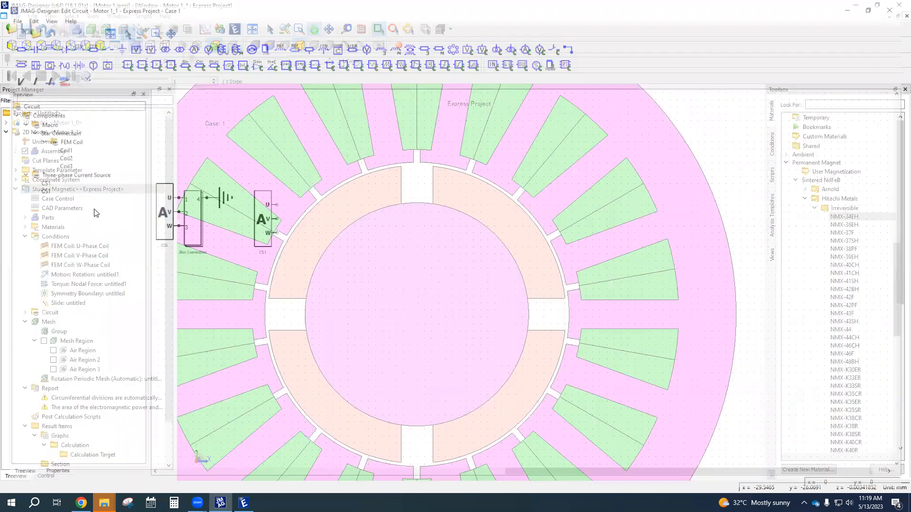
pyautogui.click(164, 216)
pyautogui.doubleClick(96, 407)
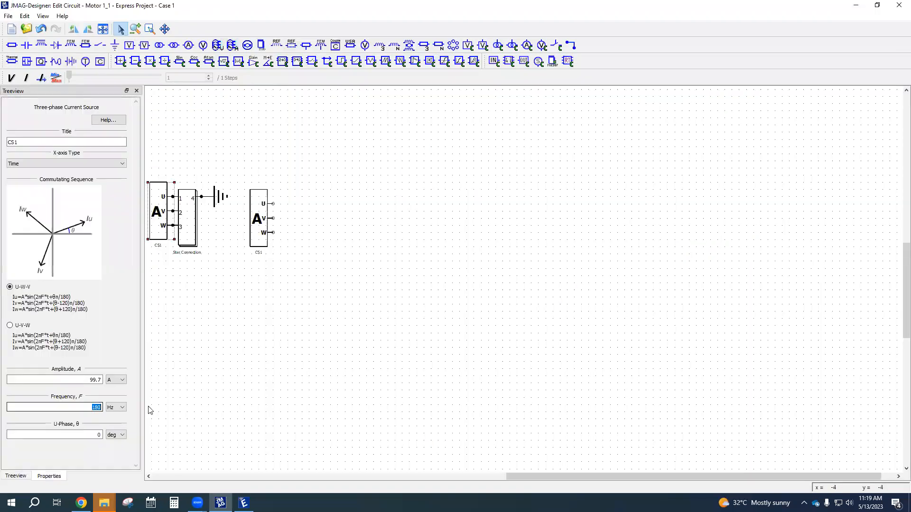
pyautogui.write('100')
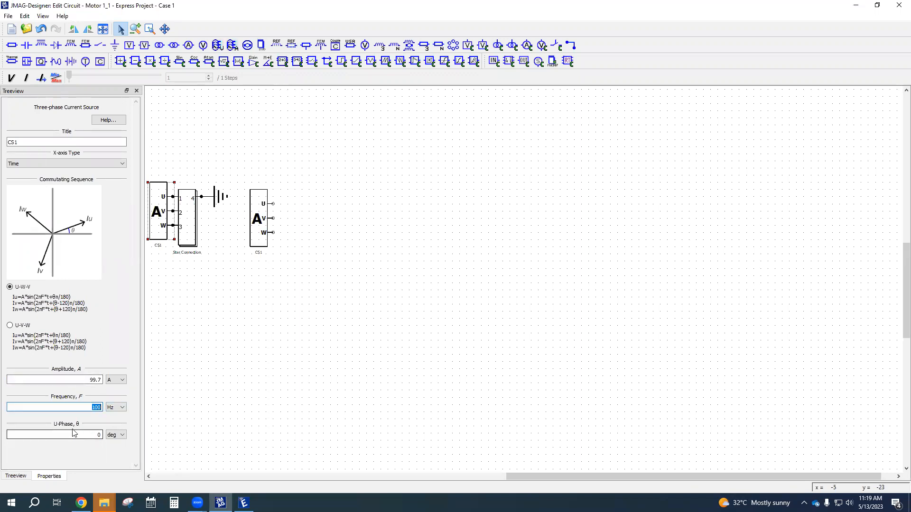
pyautogui.click(98, 435)
pyautogui.press('BackSpace')
# Step: Delete the unconnected three-phase current source beyond the grounded star connection
pyautogui.scroll(3, 497, 143)
pyautogui.scroll(-5, 497, 143)
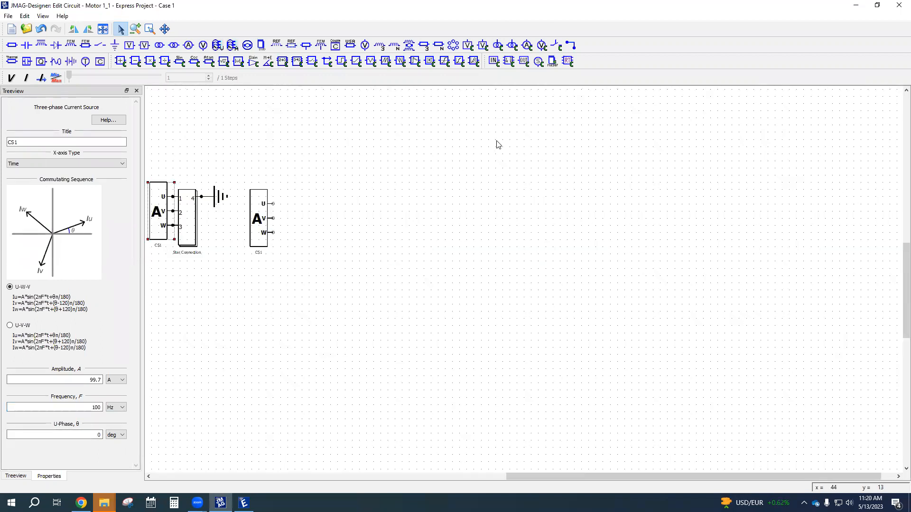
pyautogui.scroll(4, 387, 169)
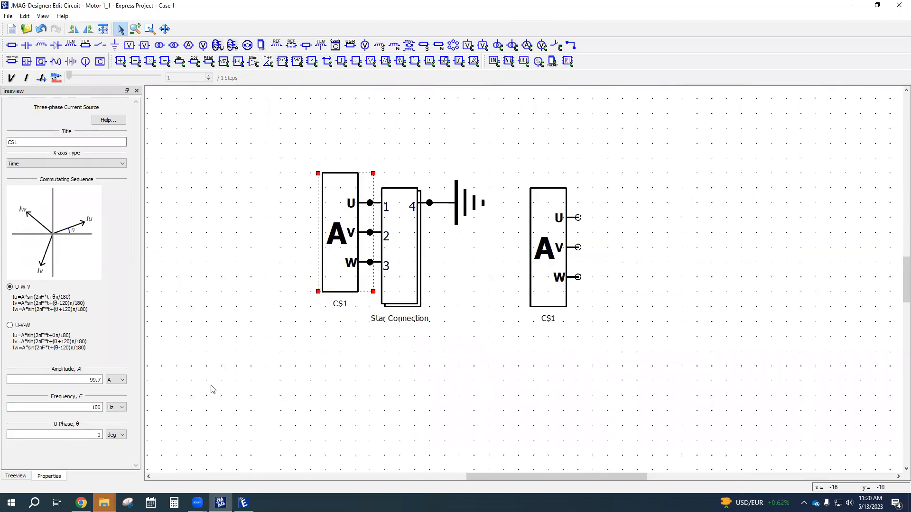
pyautogui.click(556, 244)
pyautogui.press('Delete')
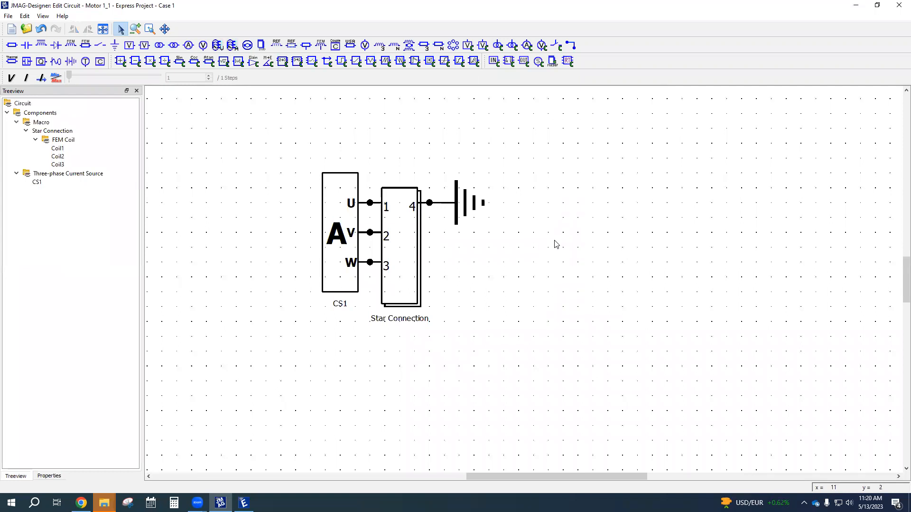
# Step: Inspect the U-phase and amplitude settings of the current source connected to the star connection
pyautogui.doubleClick(348, 223)
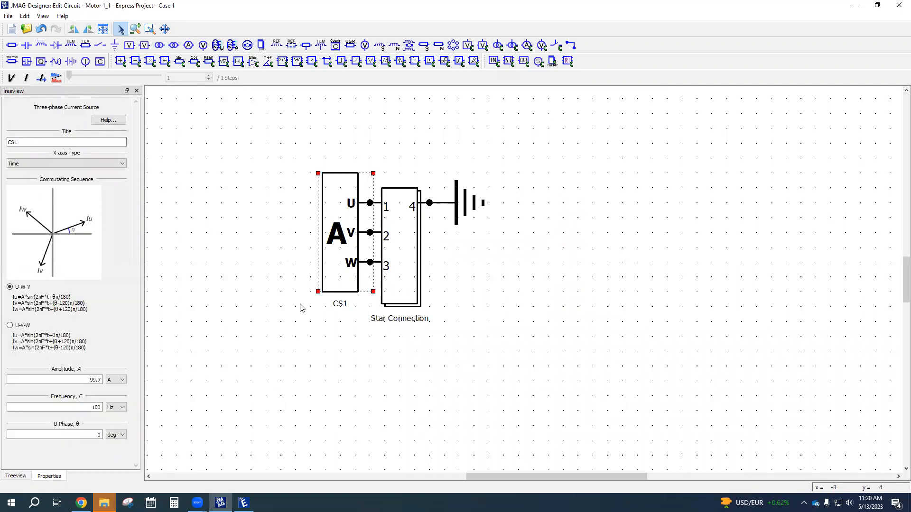
pyautogui.doubleClick(100, 434)
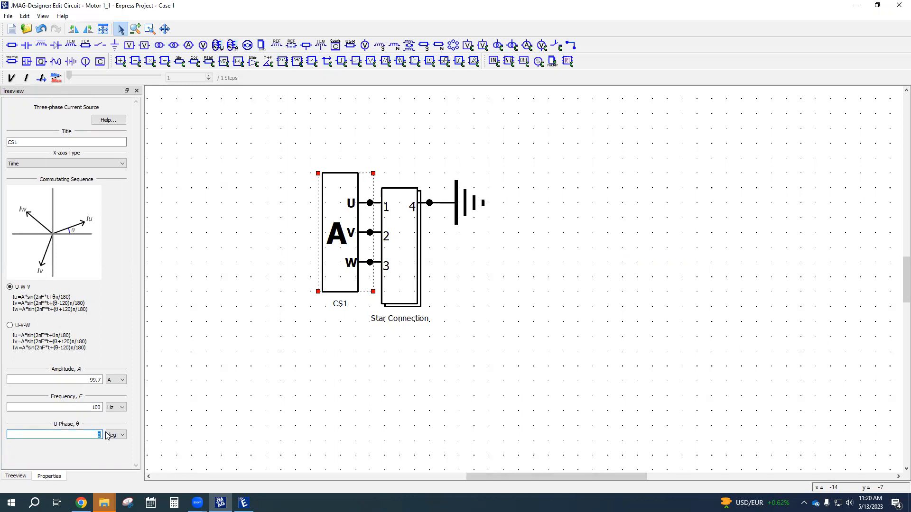
pyautogui.scroll(3, 319, 246)
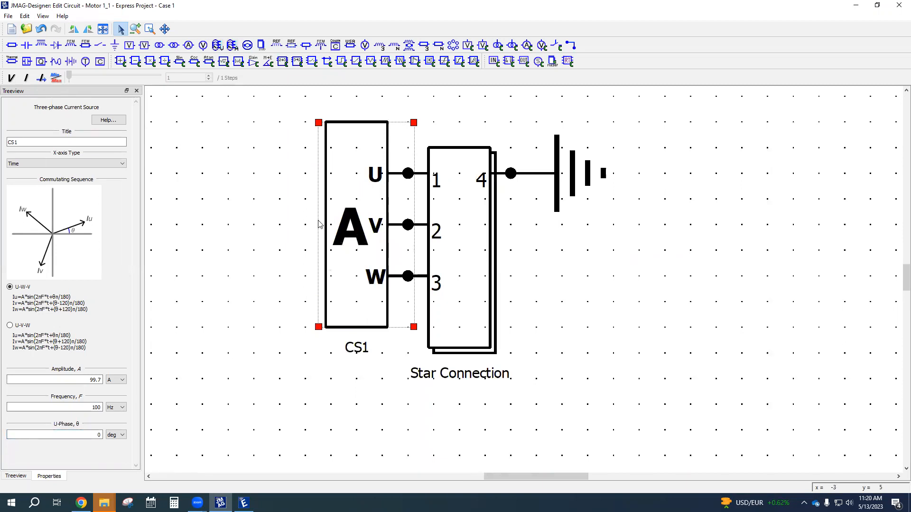
pyautogui.doubleClick(95, 380)
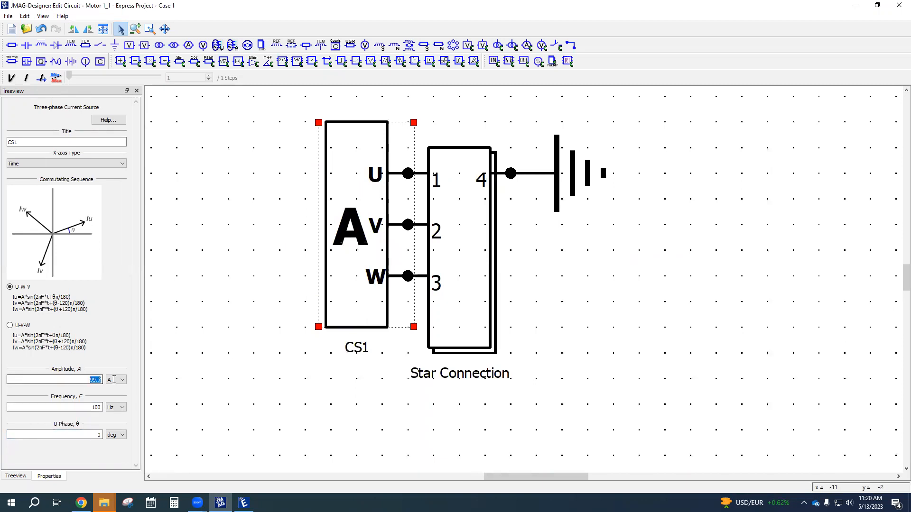